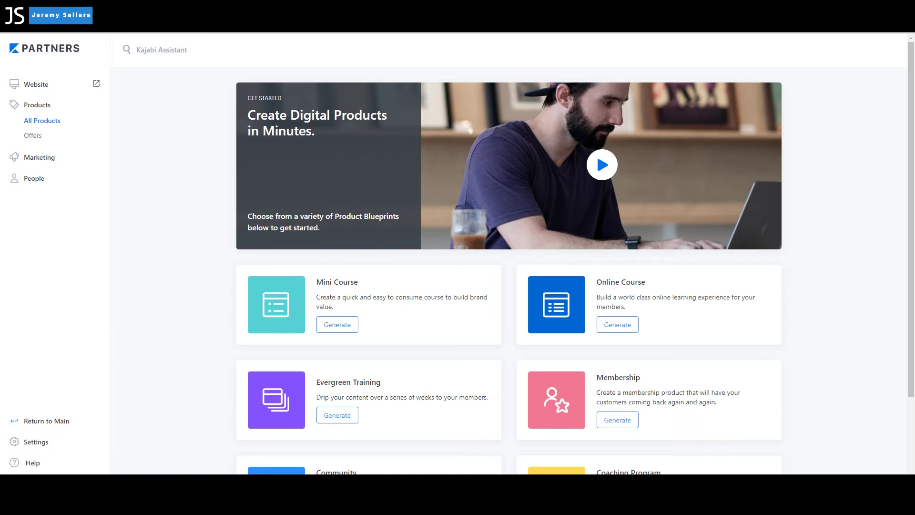
Open the 'Create Digital Products in Minutes' intro video from the blueprints banner
left_click(603, 166)
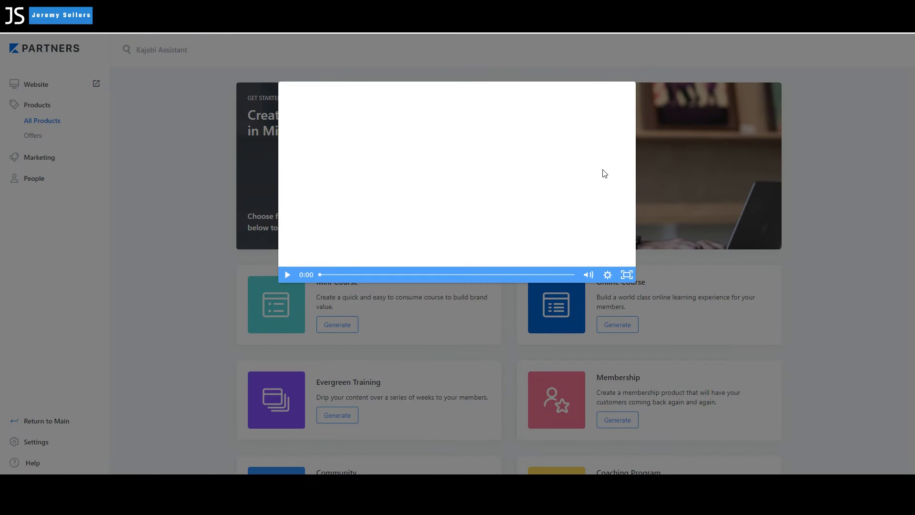
Play the intro video full screen, then retitle the product 'Worlds Greatest Membership' and save
left_click(287, 274)
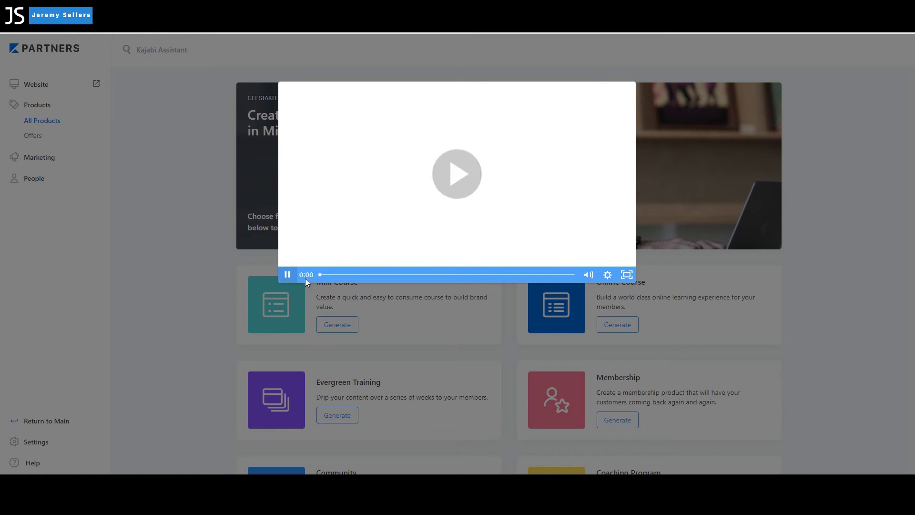
left_click(628, 273)
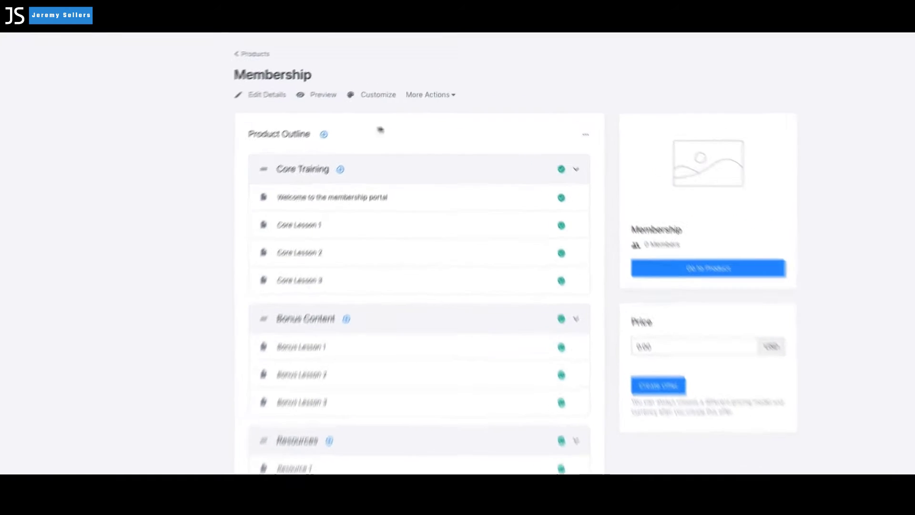
left_click(245, 115)
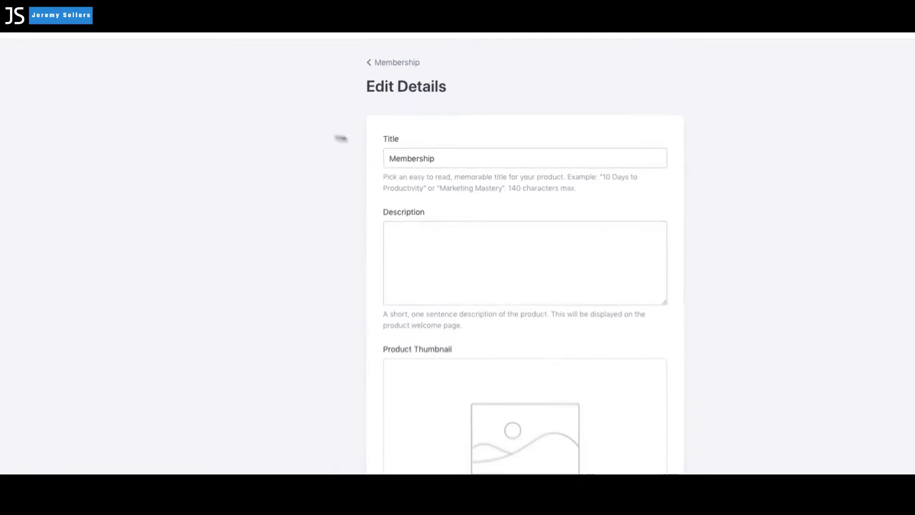
triple_click(461, 104)
type("W")
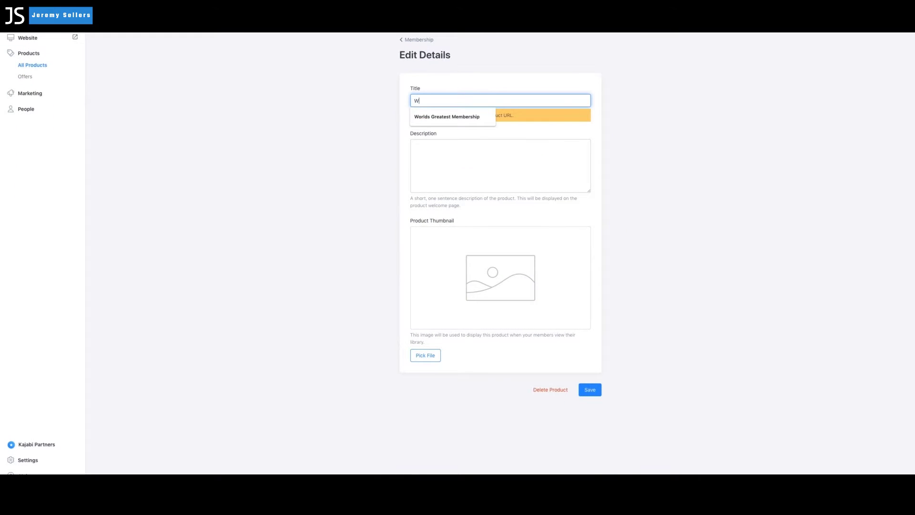
type("orlds Greatest Membership")
left_click(448, 117)
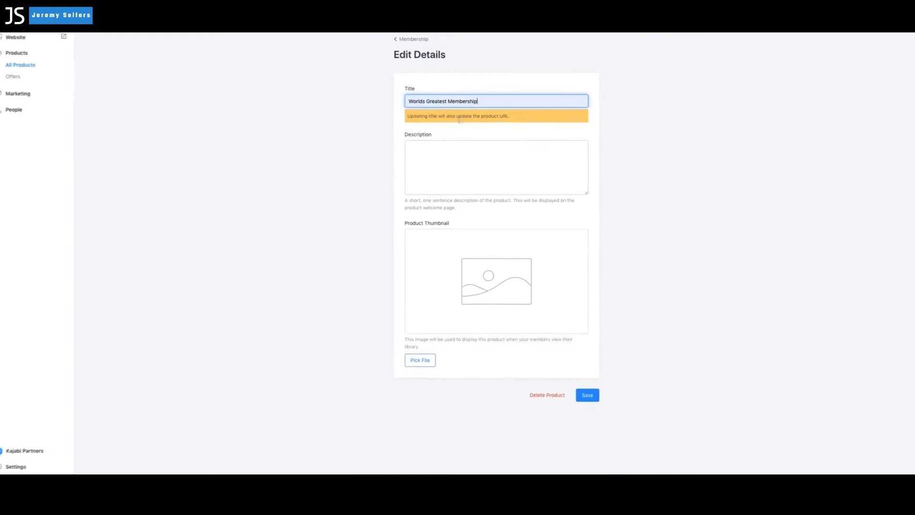
left_click(592, 392)
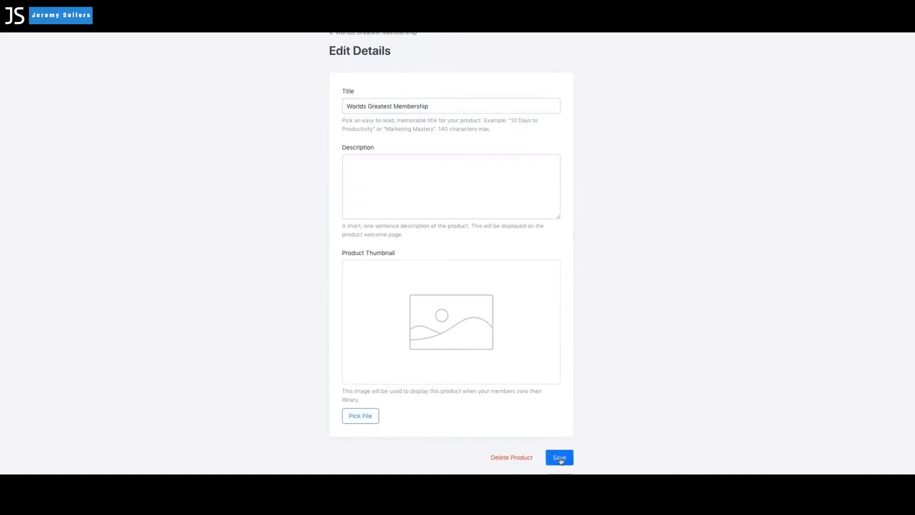
Back on the outline, collapse the Bonus Content and Resources sections
left_click(420, 40)
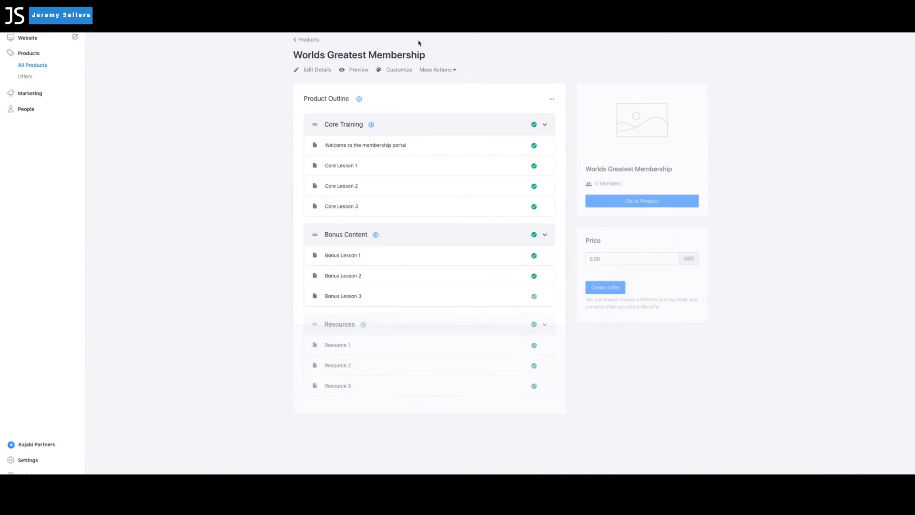
left_click(546, 235)
left_click(545, 264)
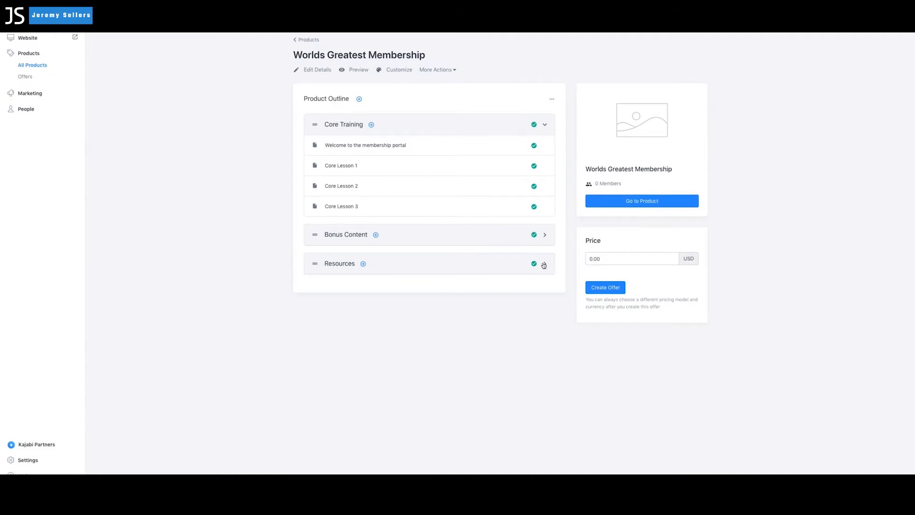
Add a 'Lesson 1 Recap' post to Core Training, placed between Core Lesson 1 and 2
left_click(325, 159)
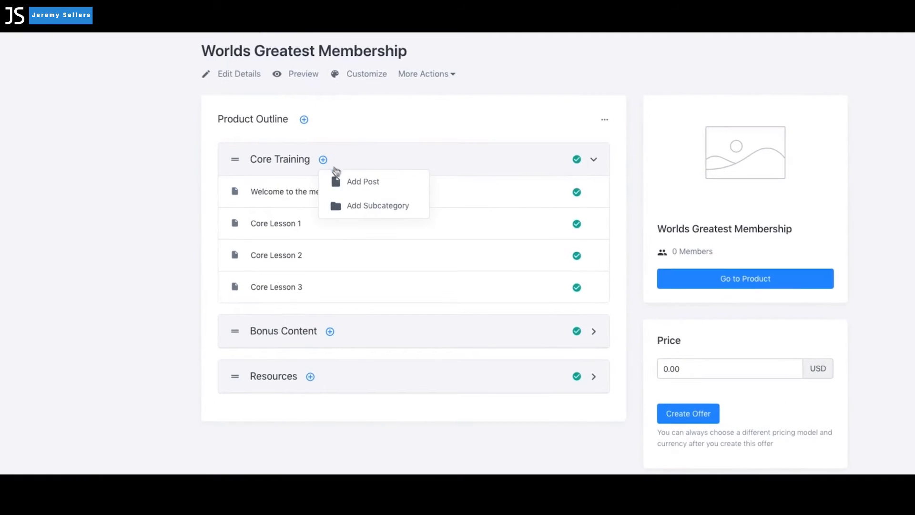
left_click(347, 180)
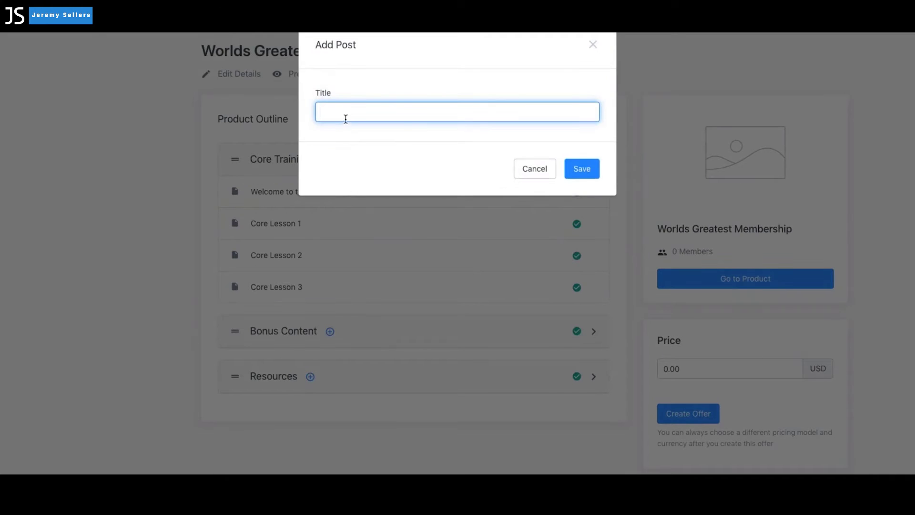
left_click(343, 111)
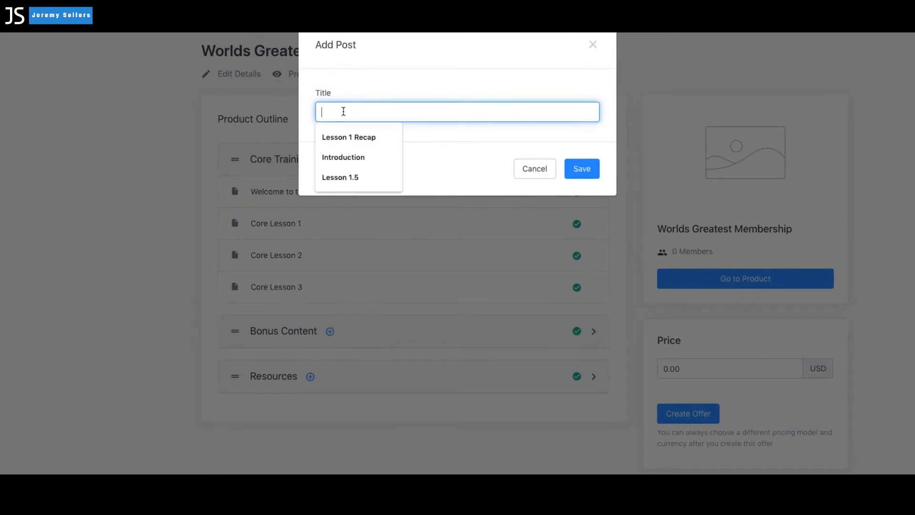
left_click(372, 142)
left_click(544, 142)
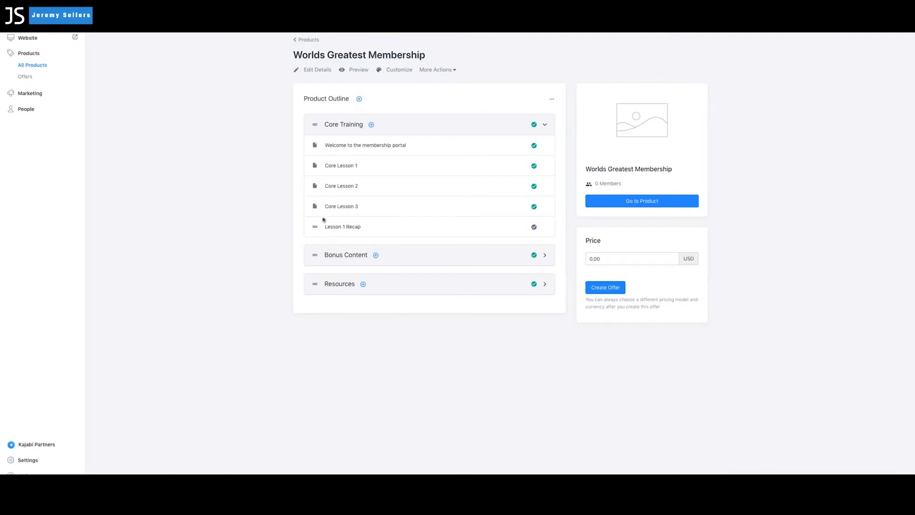
left_click_drag(316, 226, 315, 192)
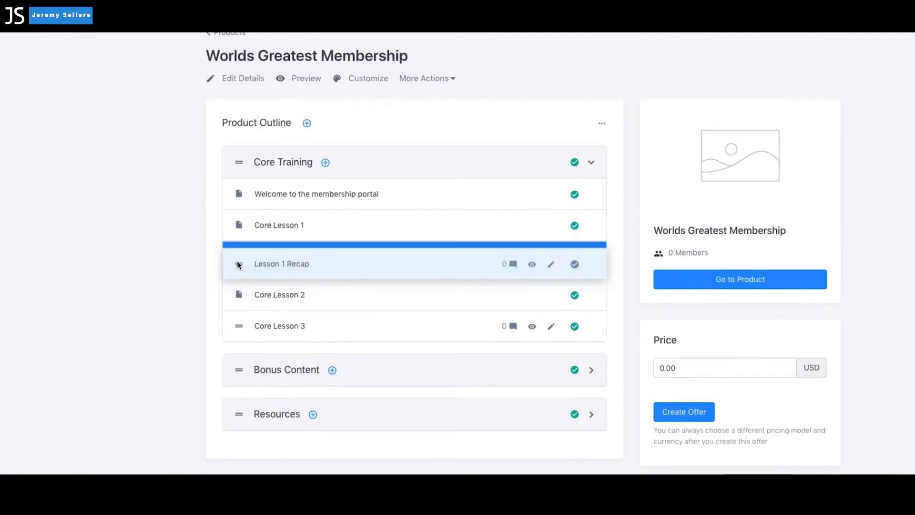
left_click_drag(238, 266, 238, 258)
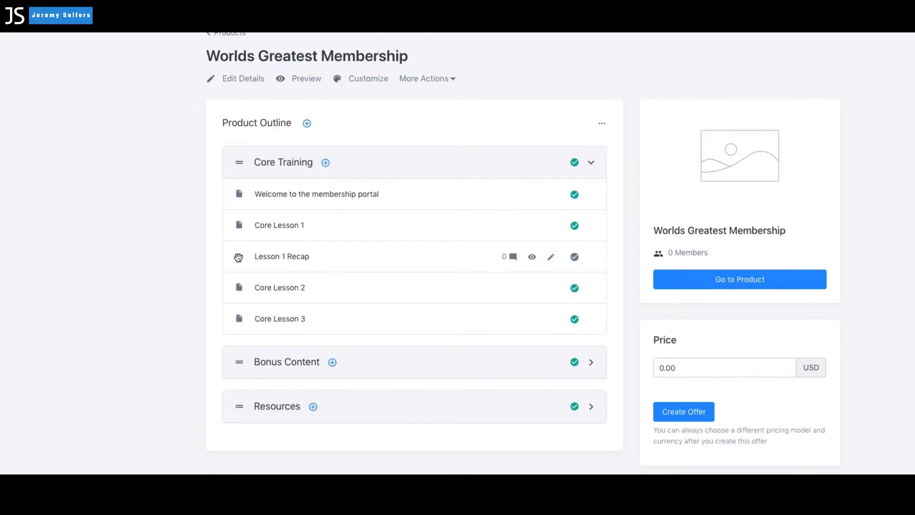
Start uploading multiple videos, selecting all three lesson videos in the Lessons folder
left_click(307, 123)
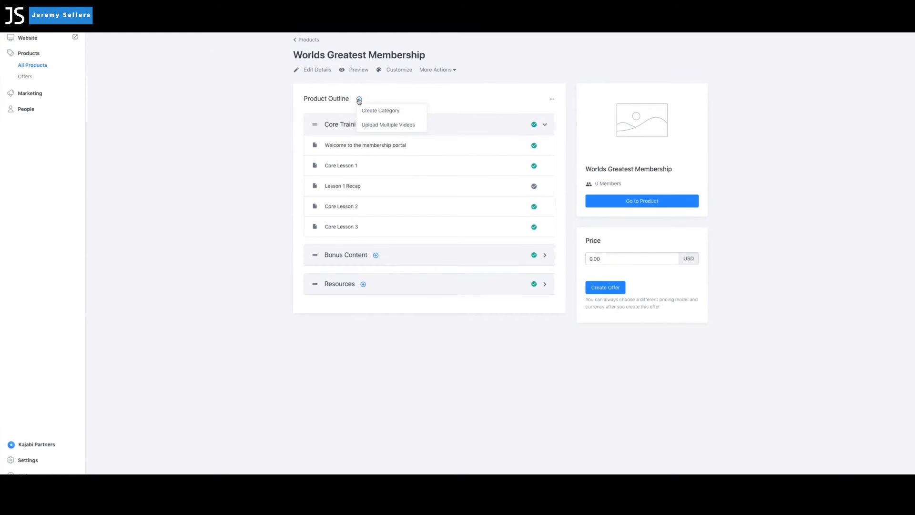
left_click(369, 126)
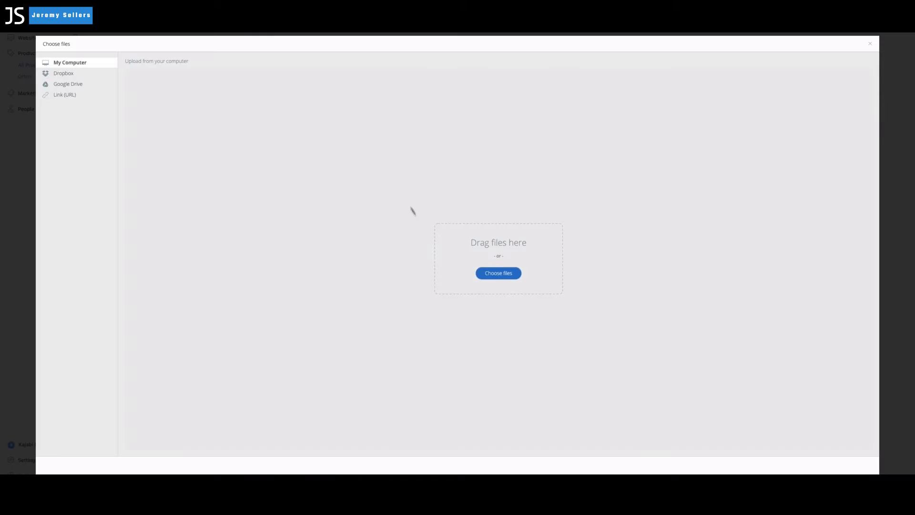
left_click(484, 274)
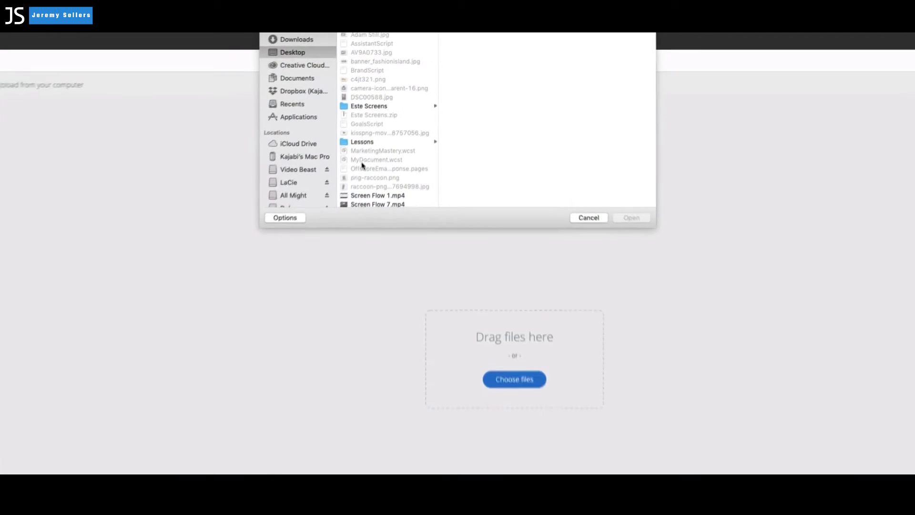
left_click(359, 146)
key("super+a")
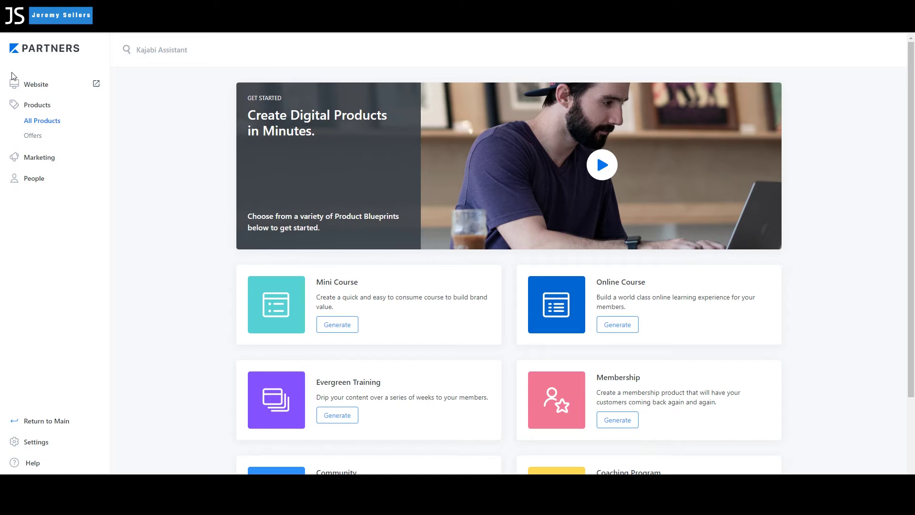
Undo a stray drag and dismiss it, leaving the Mini Course, Online Course, Evergreen Training and Membership blueprints listed
left_click_drag(6, 73, 73, 205)
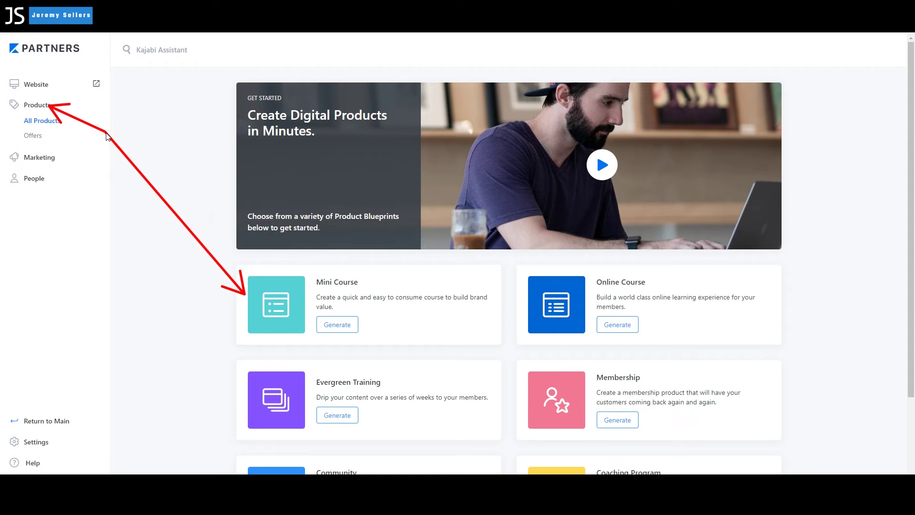
left_click_drag(106, 134, 227, 128)
key("ctrl+z")
key("Escape")
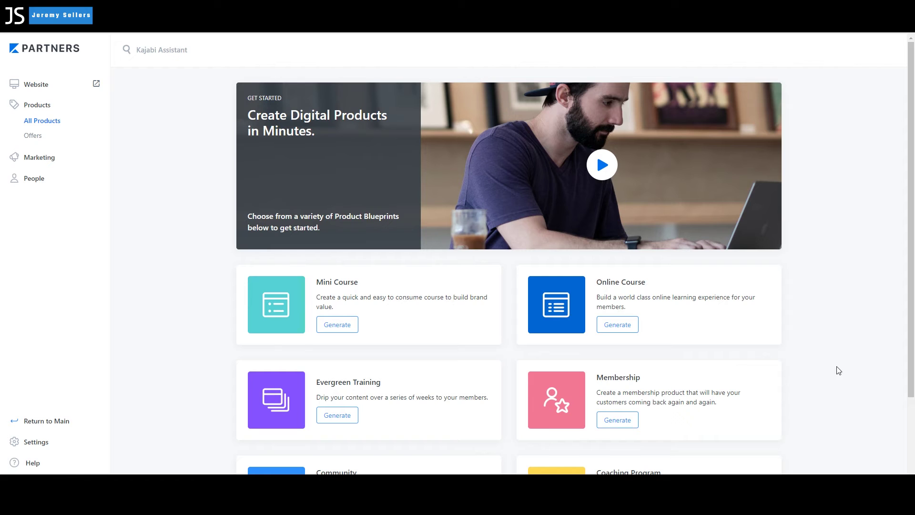
scroll(834, 368, "down", 3)
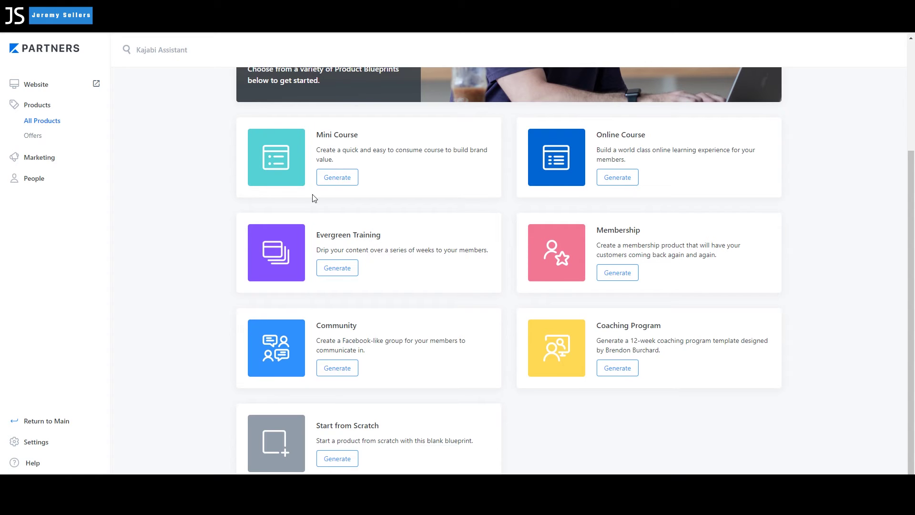
mouse_move(235, 116)
left_mouse_down()
mouse_move(263, 140)
mouse_move(478, 210)
mouse_move(510, 206)
left_mouse_up()
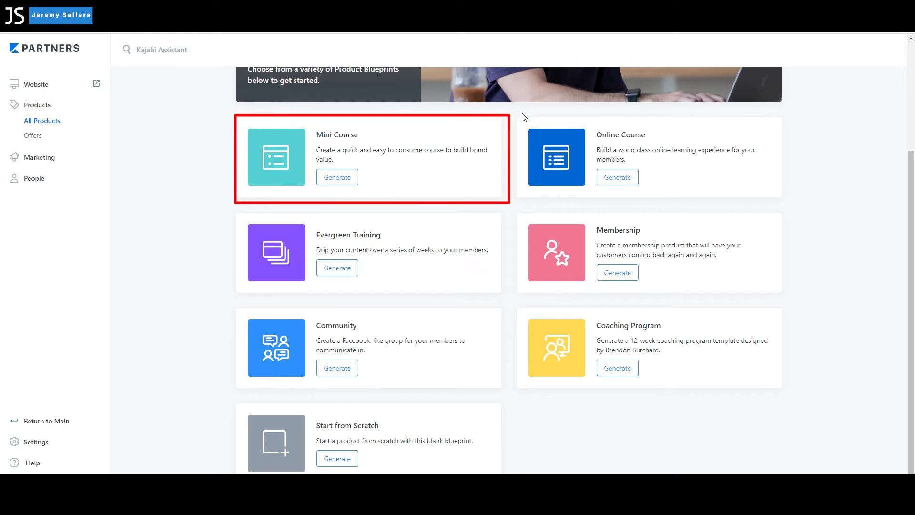
mouse_move(518, 113)
left_mouse_down()
mouse_move(604, 193)
mouse_move(780, 200)
left_mouse_up()
mouse_move(237, 209)
left_mouse_down()
mouse_move(245, 241)
mouse_move(425, 293)
mouse_move(512, 291)
left_mouse_up()
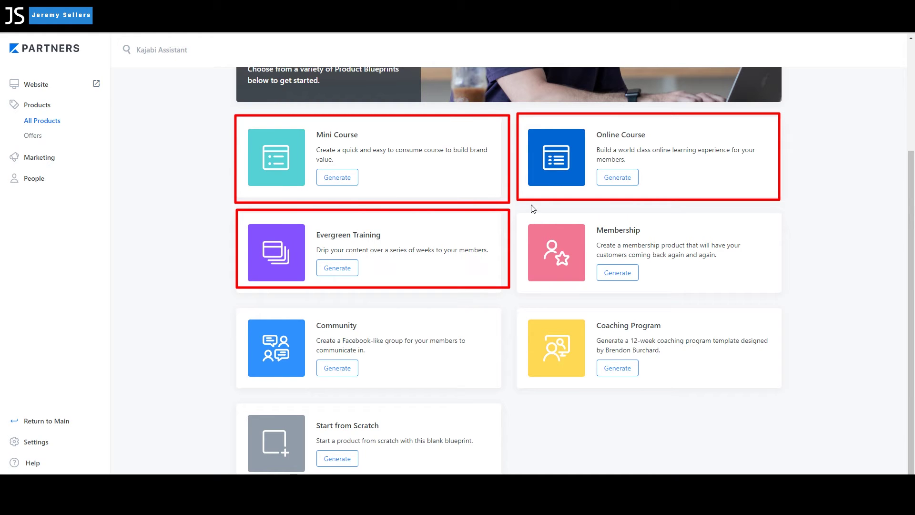
mouse_move(519, 208)
left_mouse_down()
mouse_move(602, 296)
mouse_move(784, 285)
left_mouse_up()
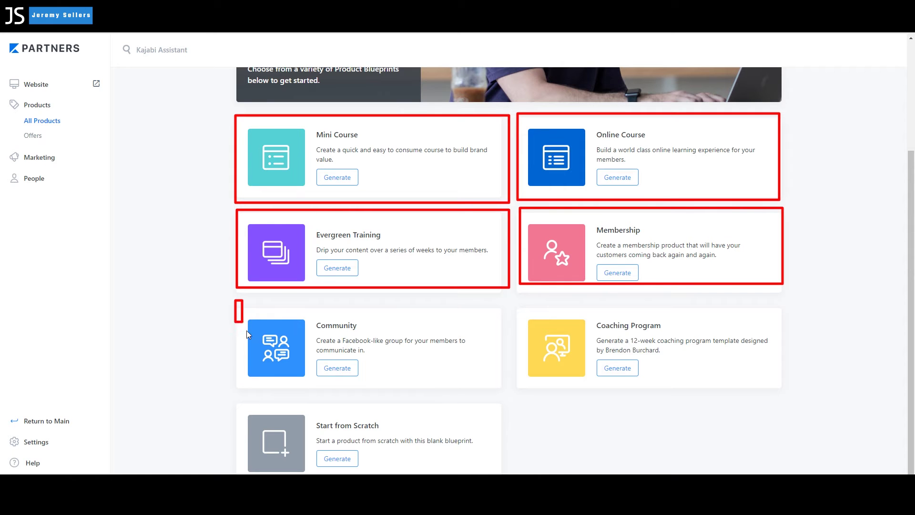
mouse_move(247, 330)
left_mouse_down()
mouse_move(423, 381)
mouse_move(509, 389)
left_mouse_up()
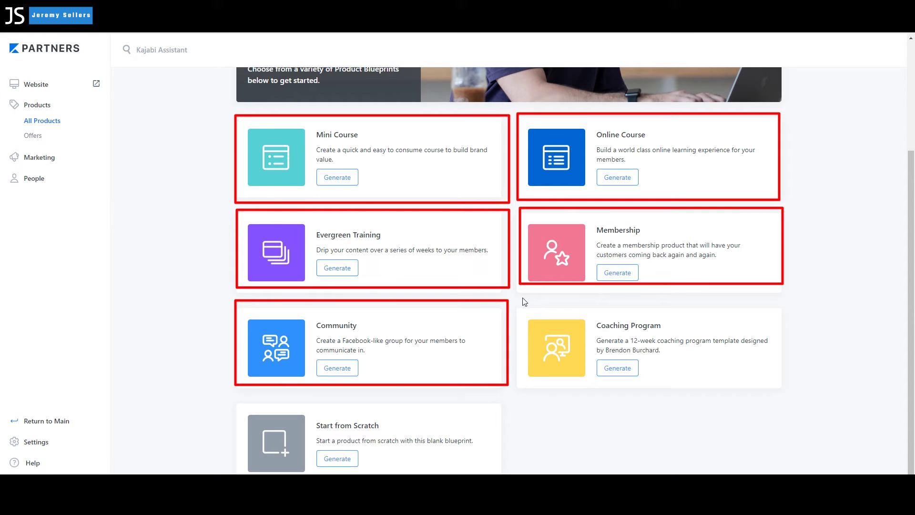
mouse_move(530, 335)
left_mouse_down()
mouse_move(745, 407)
mouse_move(787, 388)
left_mouse_up()
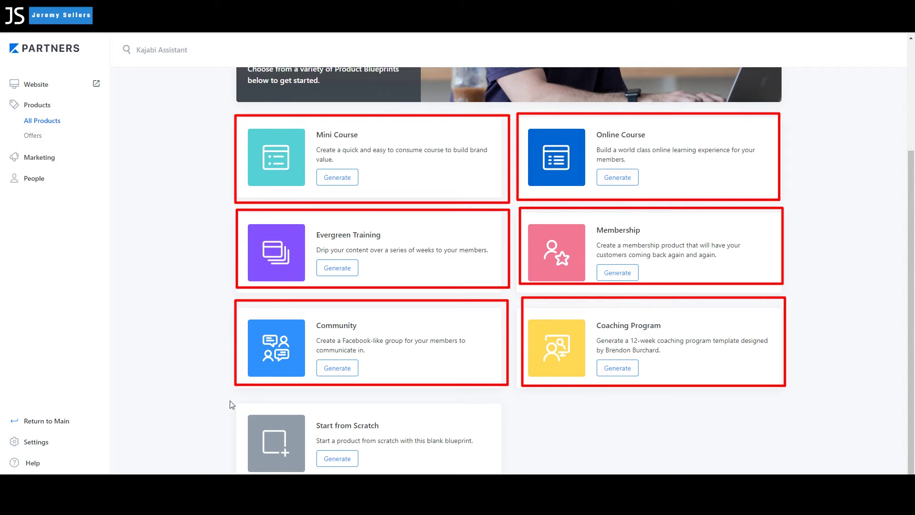
left_click_drag(239, 403, 507, 475)
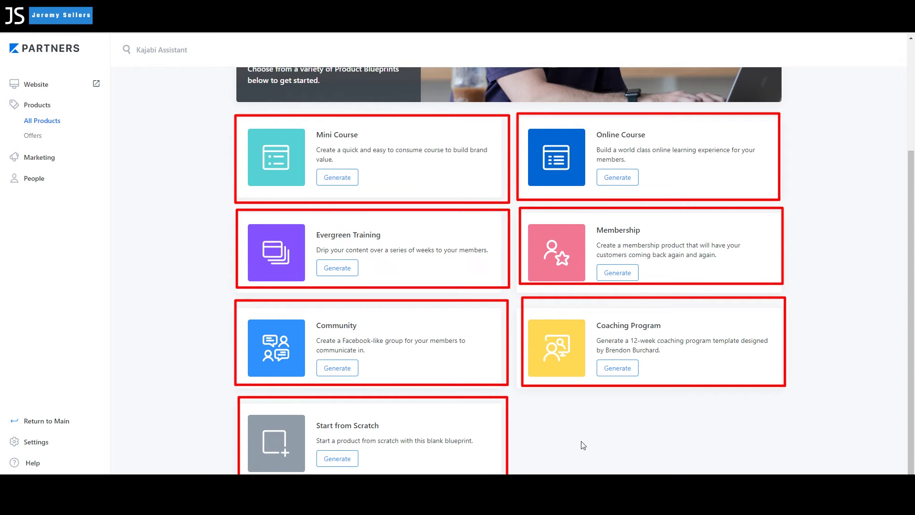
key("Escape")
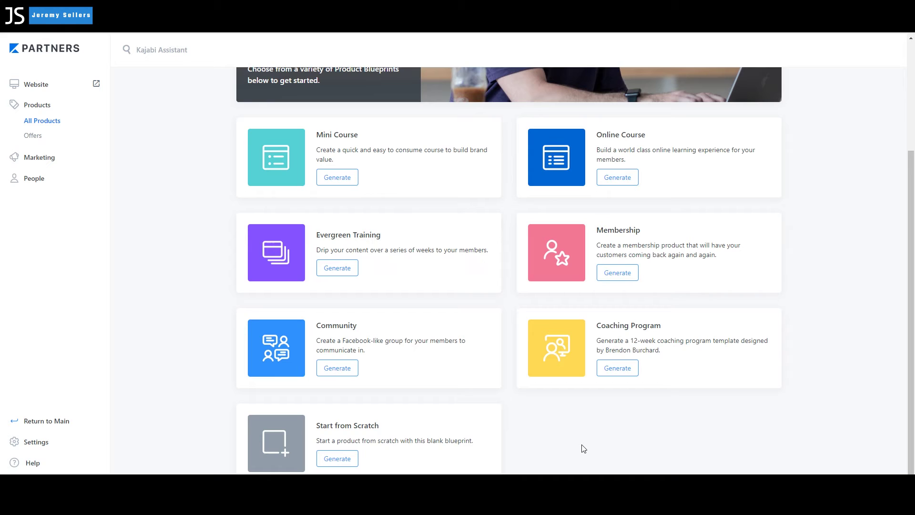
Generate a product from the Coaching Program blueprint, keeping the name 'Coaching Program'
left_click_drag(585, 468, 611, 385)
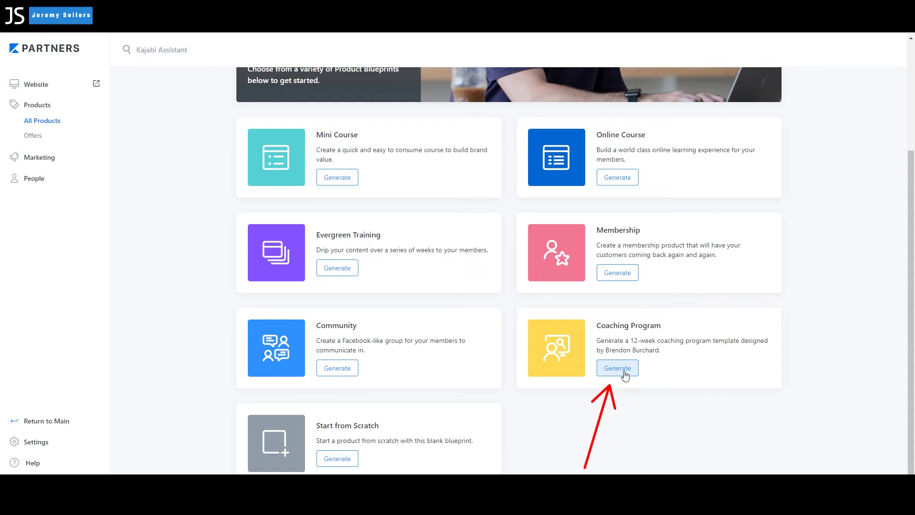
left_click(626, 372)
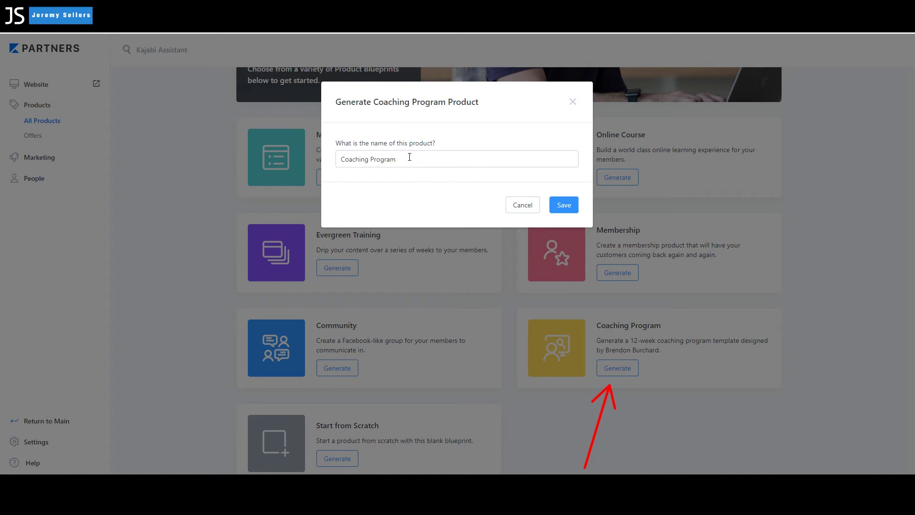
left_click_drag(410, 157, 320, 154)
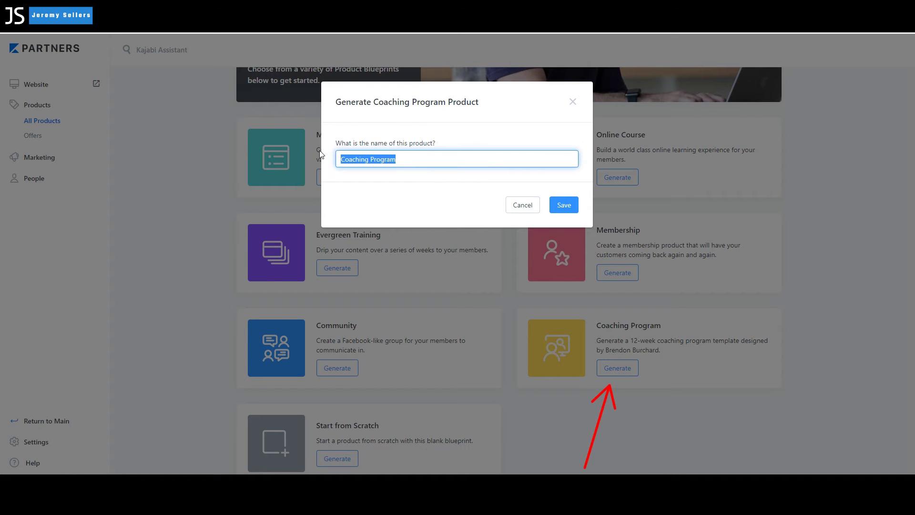
left_click(565, 207)
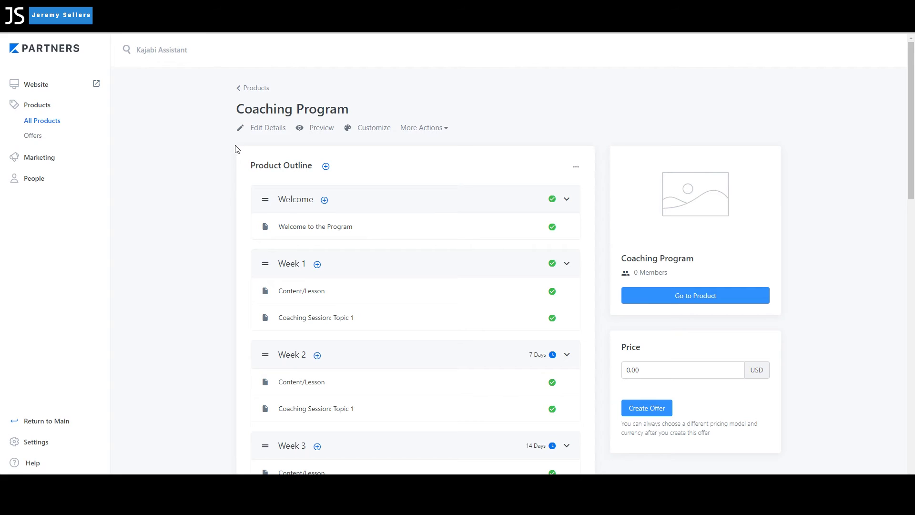
Review the Coaching Program outline's Welcome and weekly Content/Lesson and Coaching Session posts
left_click_drag(235, 145, 474, 347)
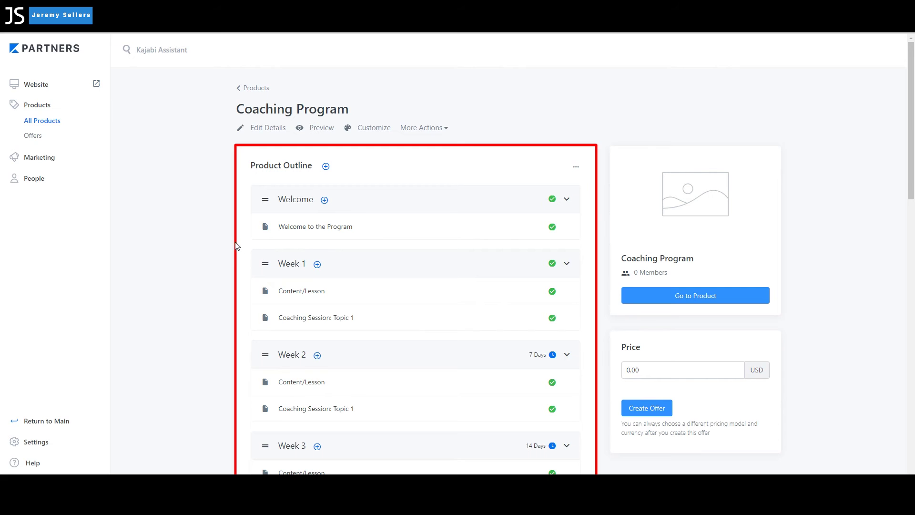
left_click_drag(219, 259, 260, 265)
left_click_drag(221, 196, 262, 202)
left_click_drag(221, 353, 256, 357)
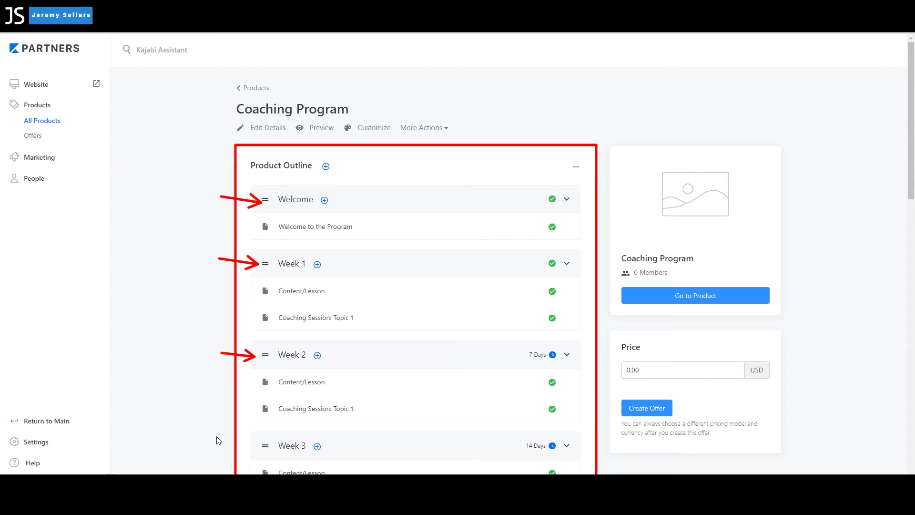
left_click_drag(221, 444, 249, 450)
left_click_drag(246, 291, 259, 291)
left_click_drag(254, 322, 267, 321)
mouse_move(231, 380)
left_mouse_down()
mouse_move(260, 382)
mouse_move(255, 412)
left_mouse_up()
key("Escape")
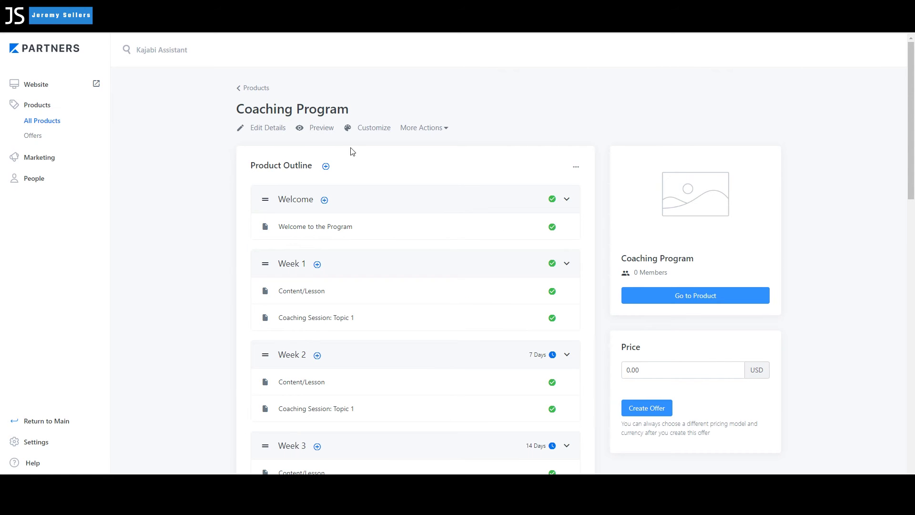
left_click(326, 167)
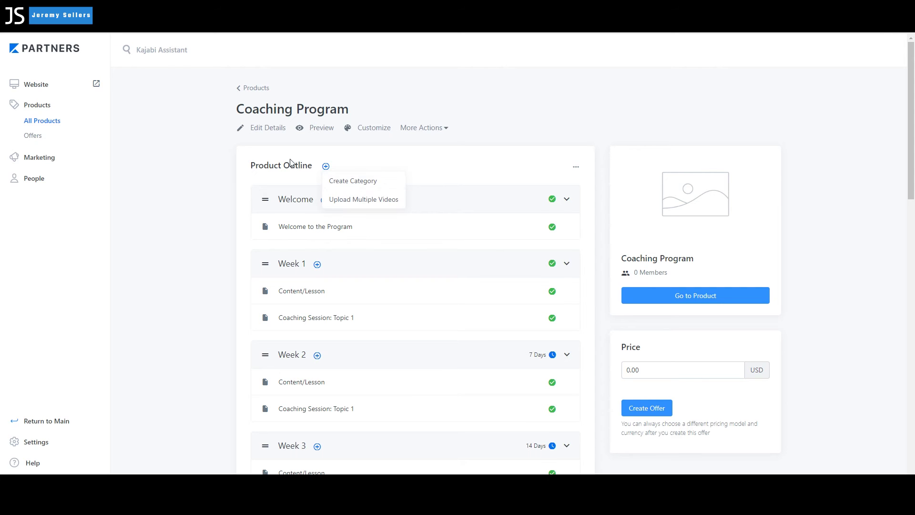
left_click(208, 167)
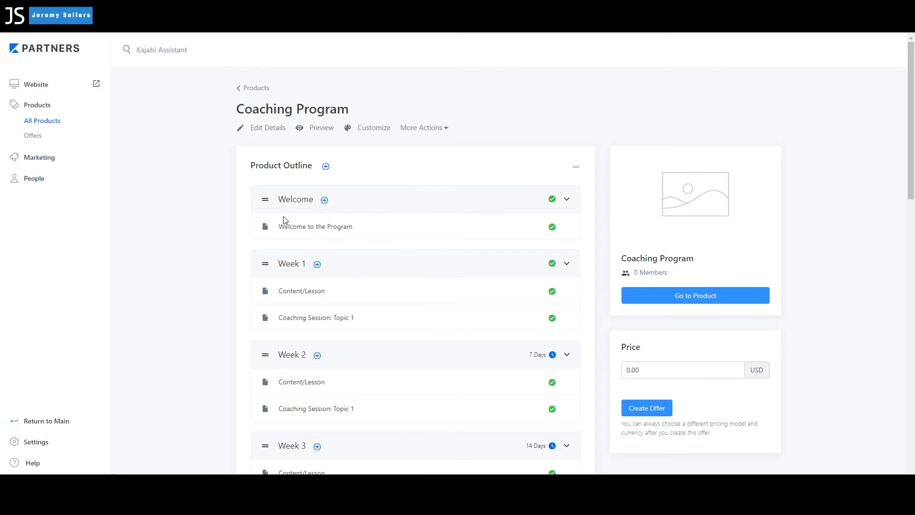
left_click(317, 264)
left_click(227, 262)
left_click(318, 265)
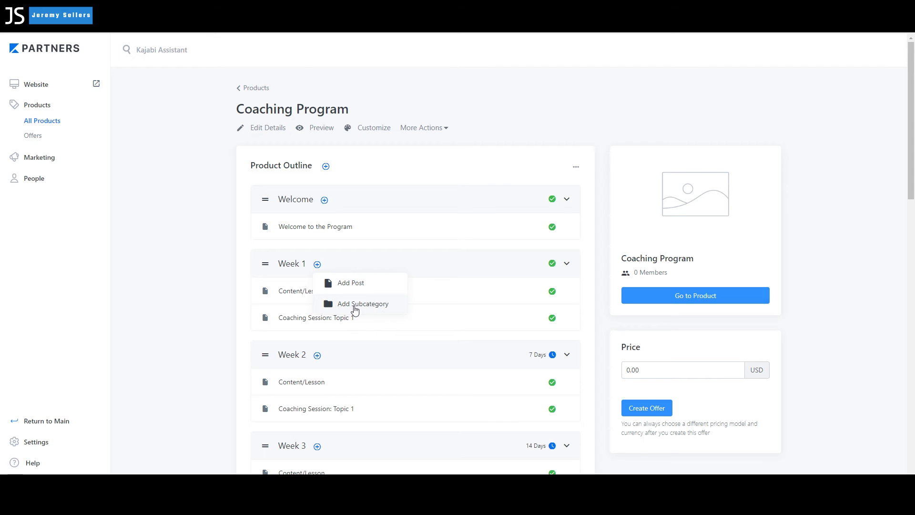
Collapse the Welcome and Week 1–7 sections, then view Week 2's release status options
left_click(211, 254)
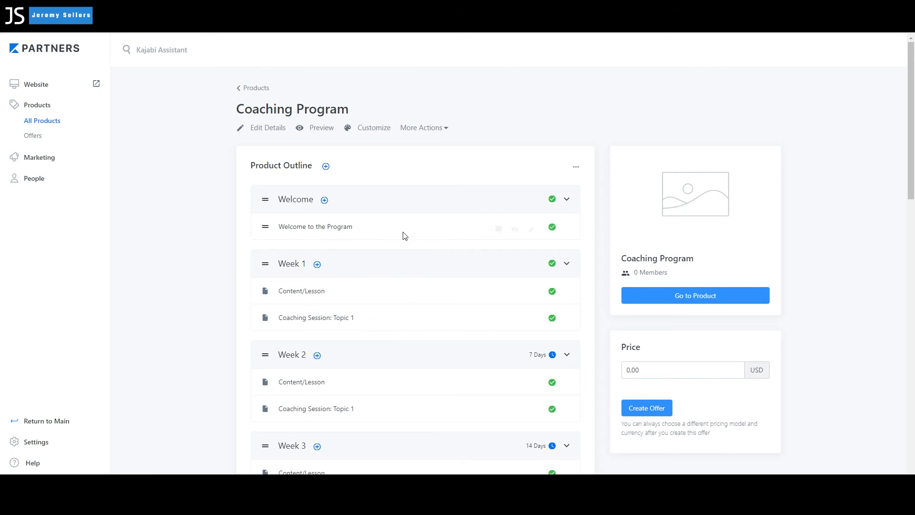
left_click(567, 201)
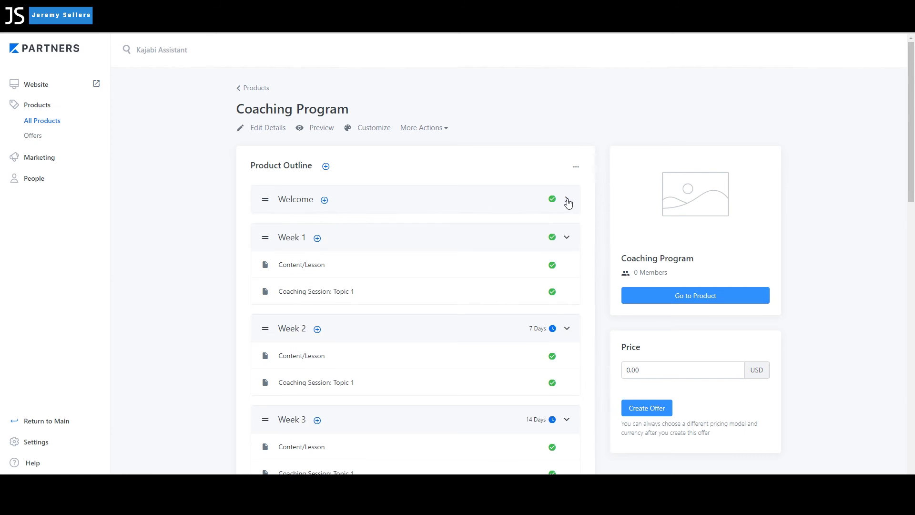
left_click(567, 237)
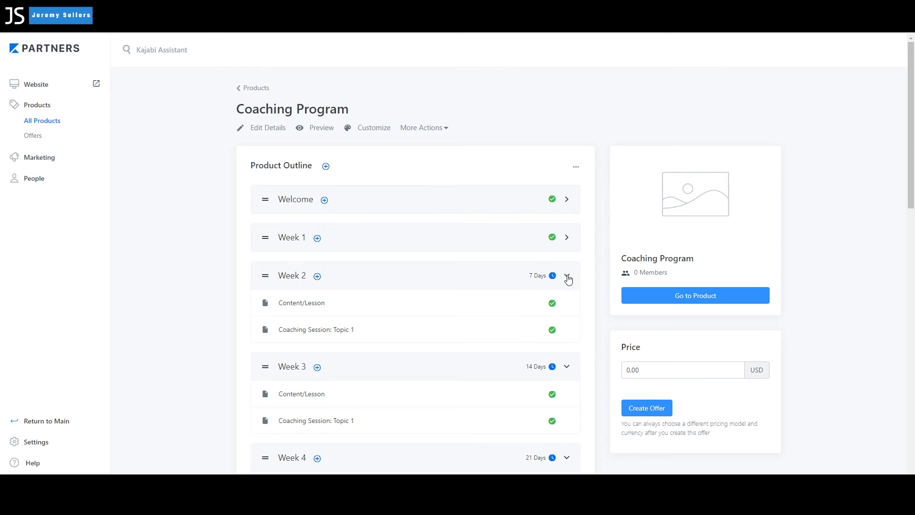
left_click(567, 276)
left_click(568, 314)
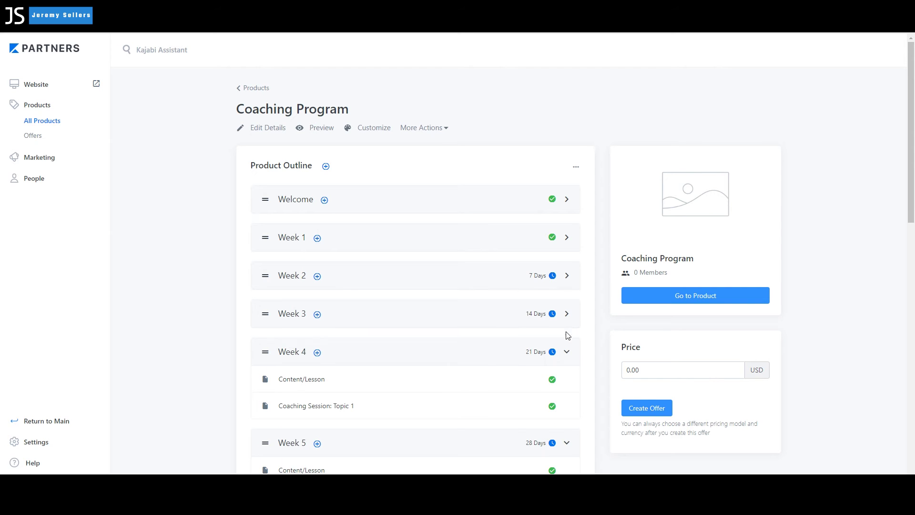
left_click(569, 354)
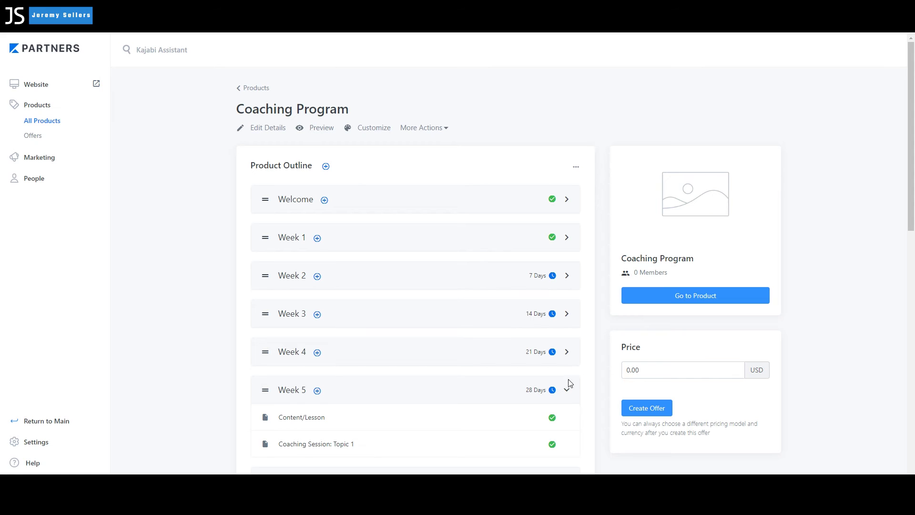
left_click(569, 392)
left_click(570, 431)
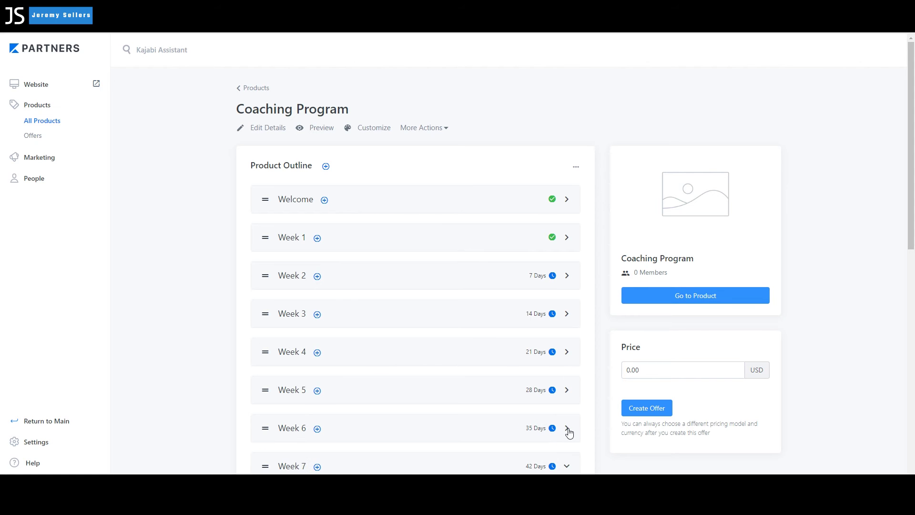
left_click(568, 467)
left_click(552, 277)
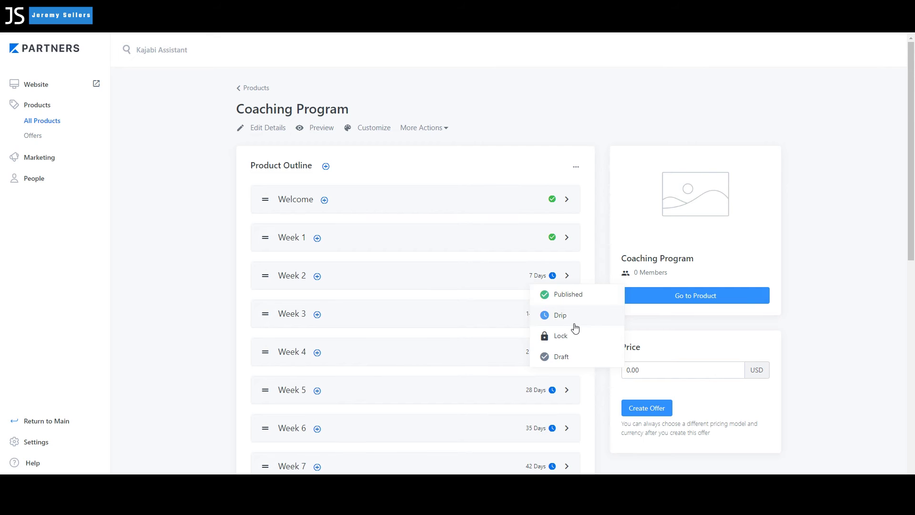
left_click(552, 127)
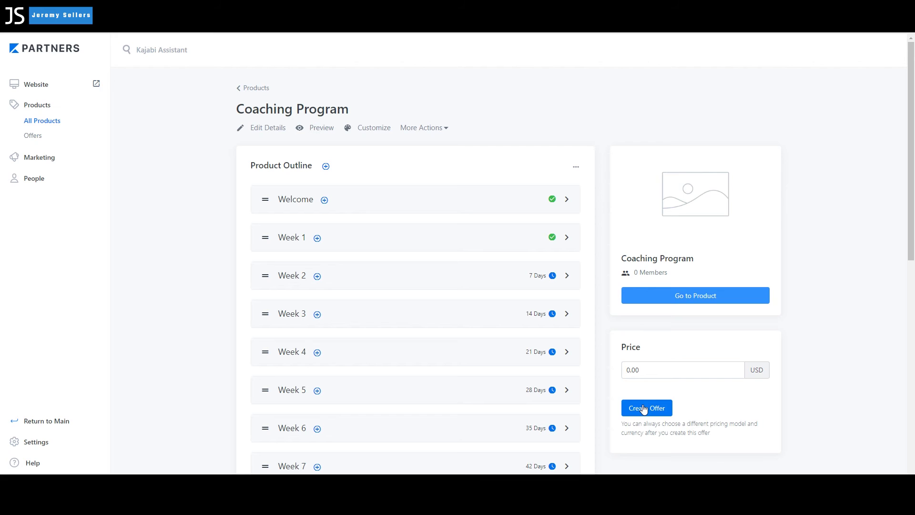
left_click(683, 299)
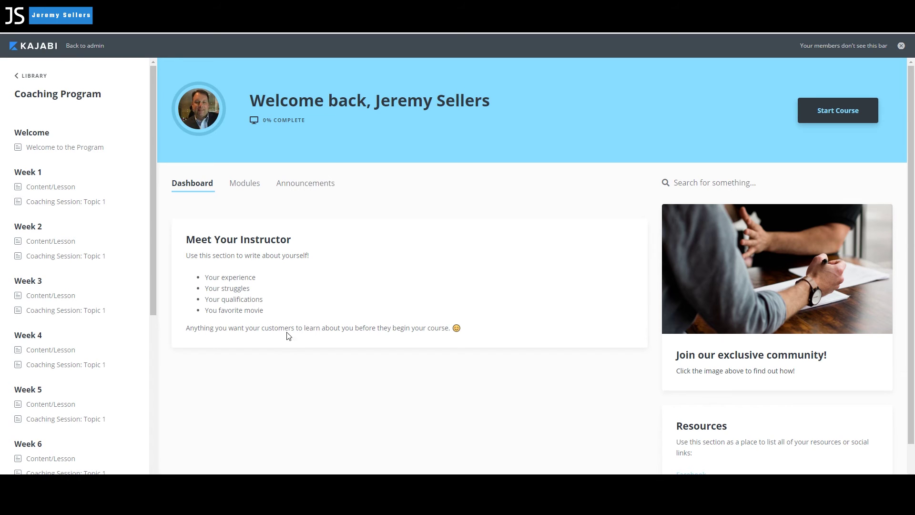
Show the member-facing course's Modules list
left_click(245, 186)
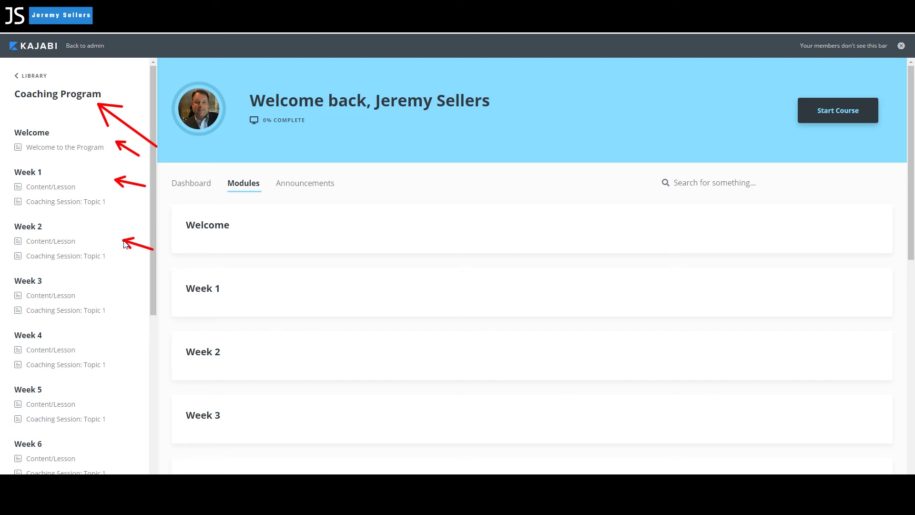
left_click_drag(159, 306, 123, 301)
left_click_drag(167, 354, 126, 355)
left_click_drag(157, 399, 122, 403)
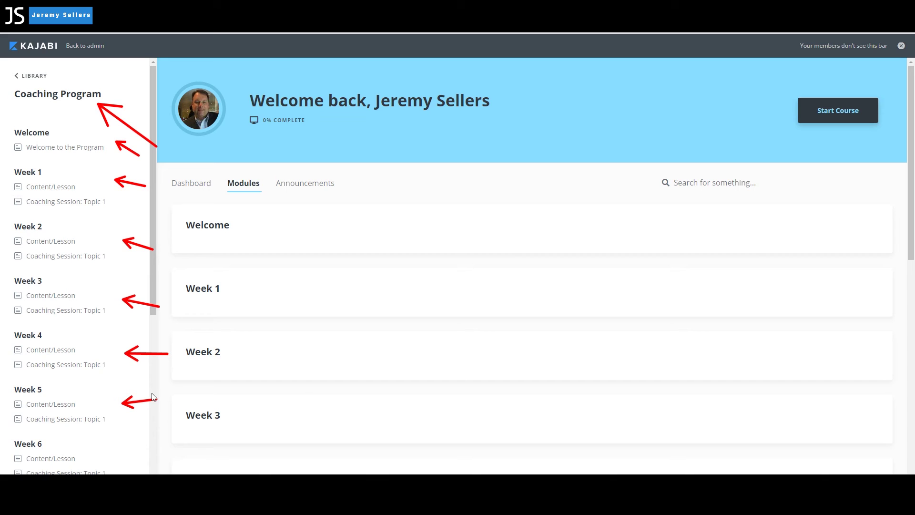
left_click_drag(158, 429, 111, 459)
key("Escape")
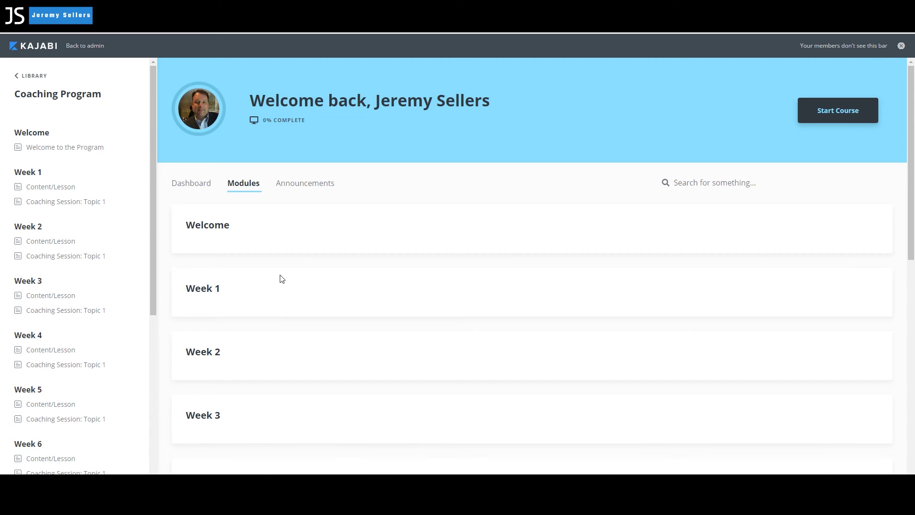
View the empty Announcements, then return to the product's admin page
left_click(317, 186)
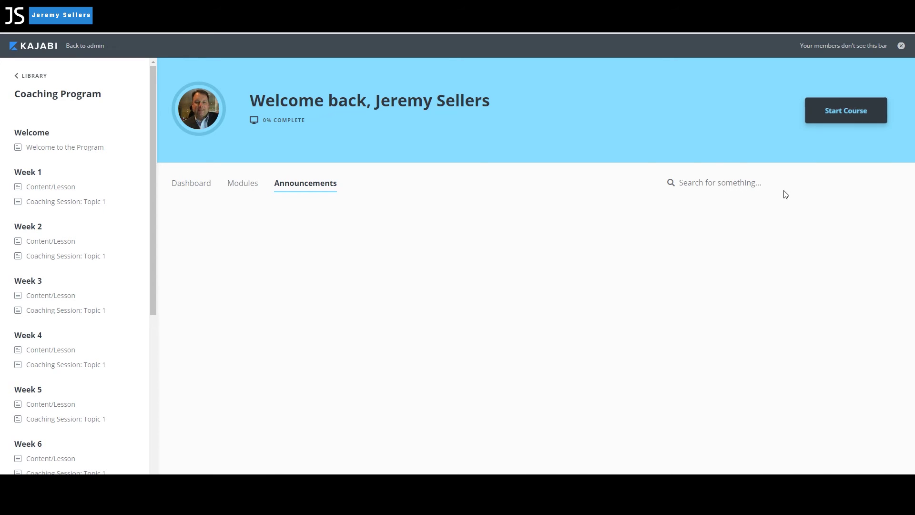
left_click_drag(717, 139, 804, 119)
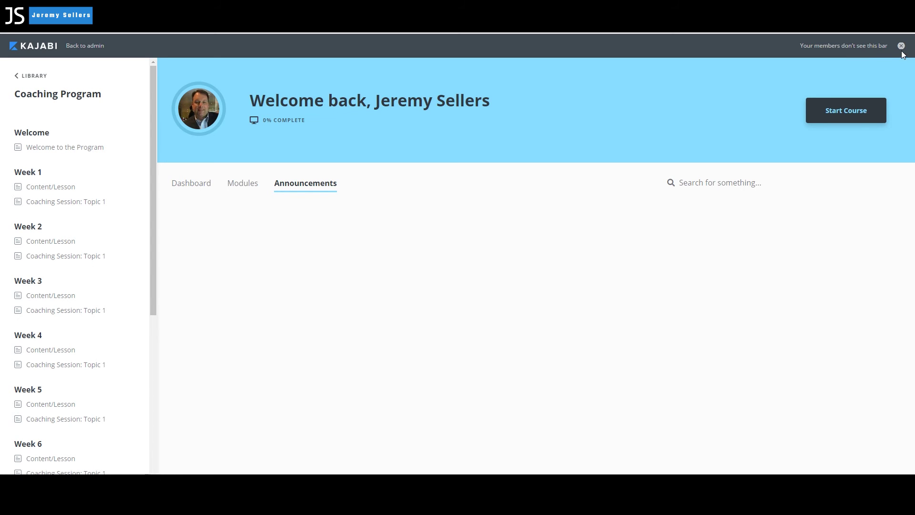
left_click(89, 47)
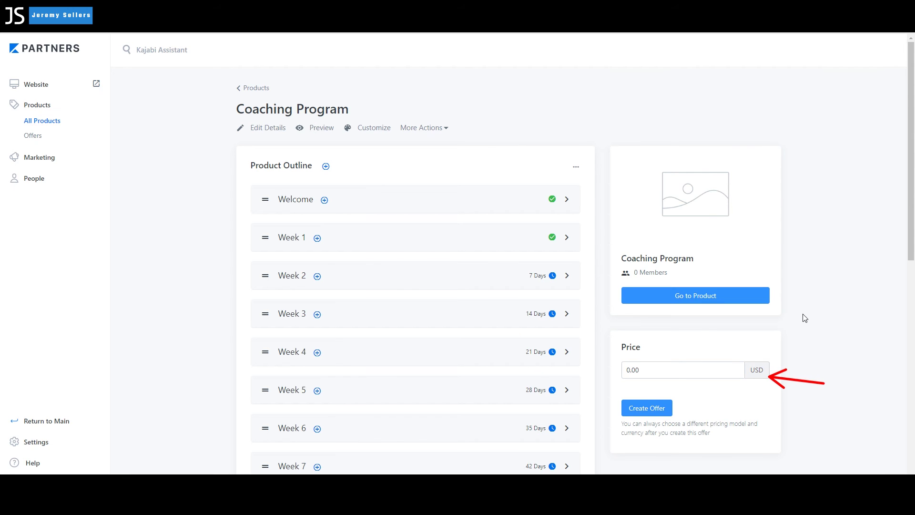
On the Coaching Program admin page, open the product's Edit Details form
left_click_drag(821, 277, 715, 271)
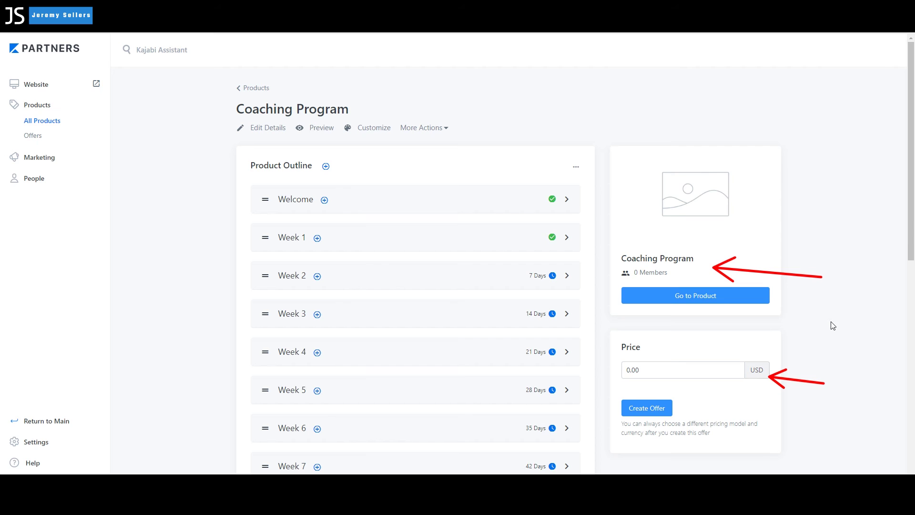
left_click_drag(831, 322, 755, 303)
left_click_drag(833, 460, 666, 406)
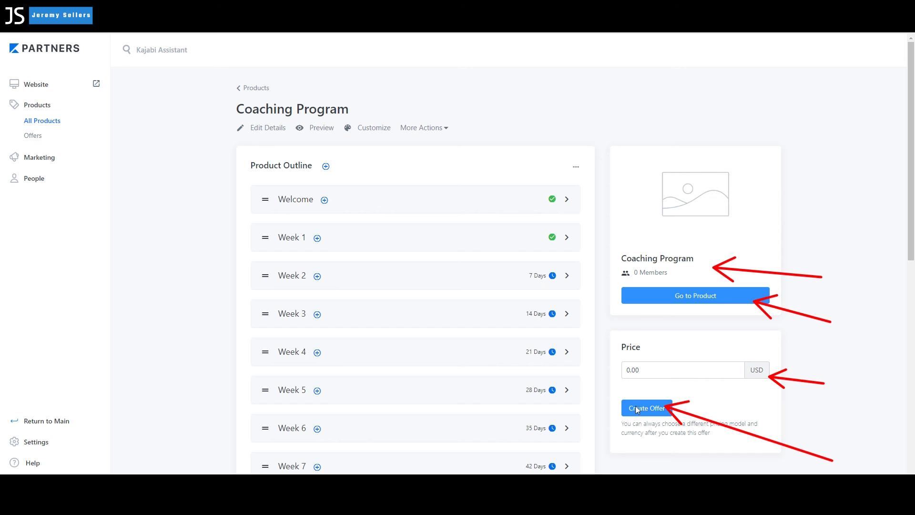
key("Escape")
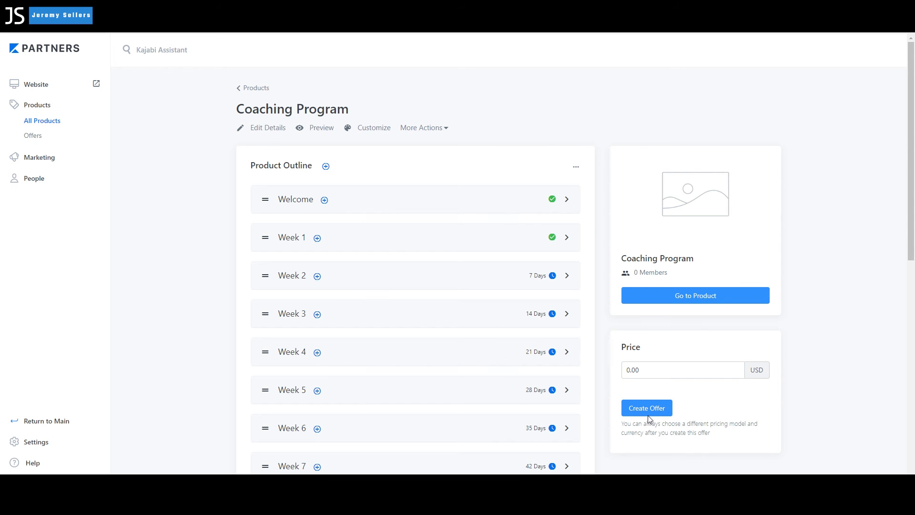
left_click(267, 128)
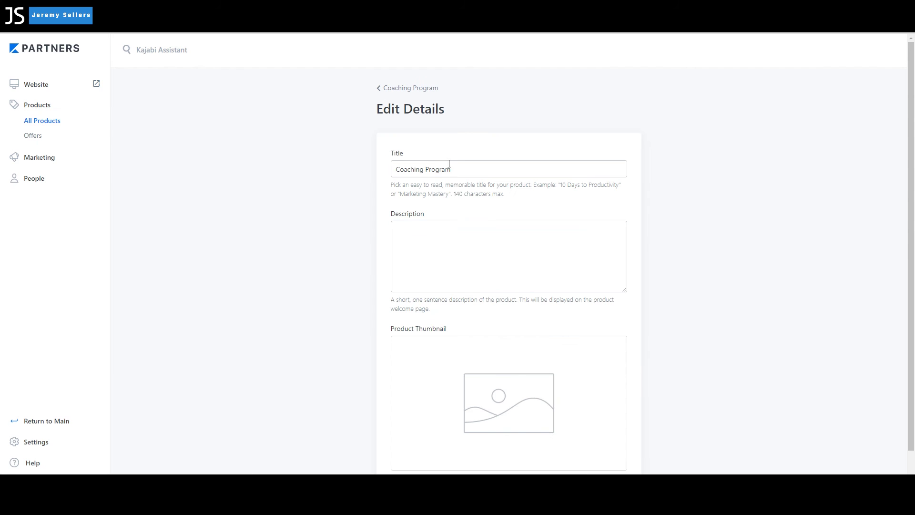
Check the title and empty description, then start uploading a new thumbnail image
left_click_drag(470, 171, 380, 169)
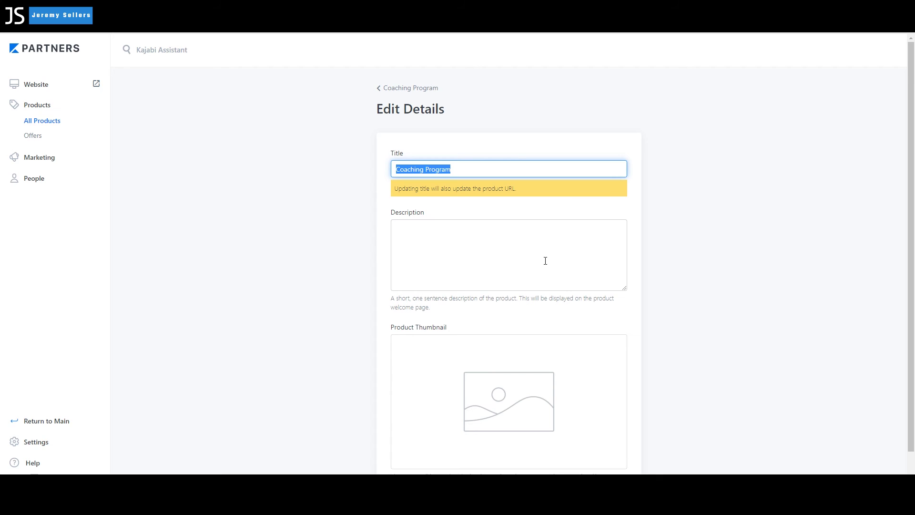
left_click(456, 239)
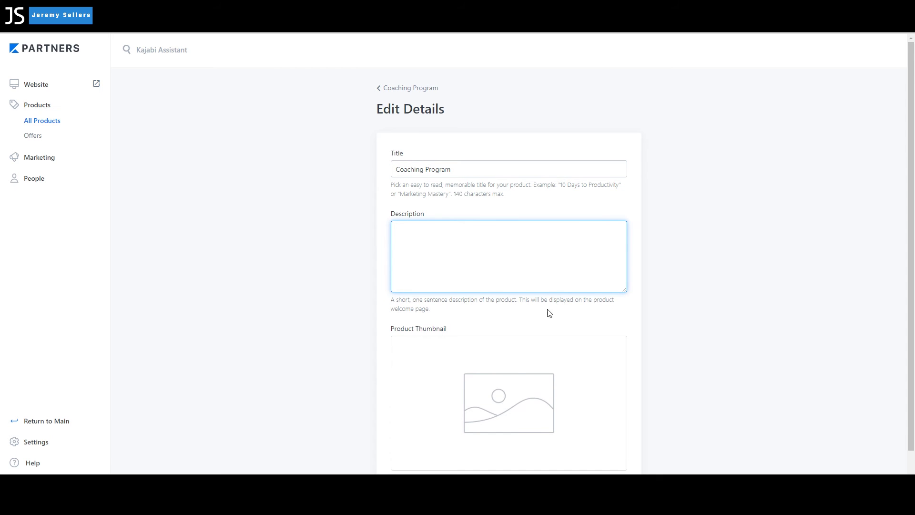
scroll(549, 313, "down", 2)
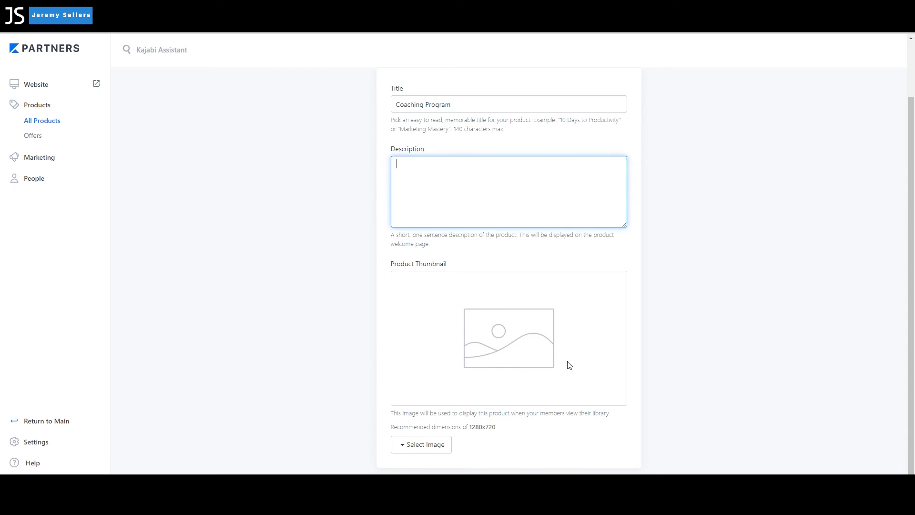
left_click(439, 447)
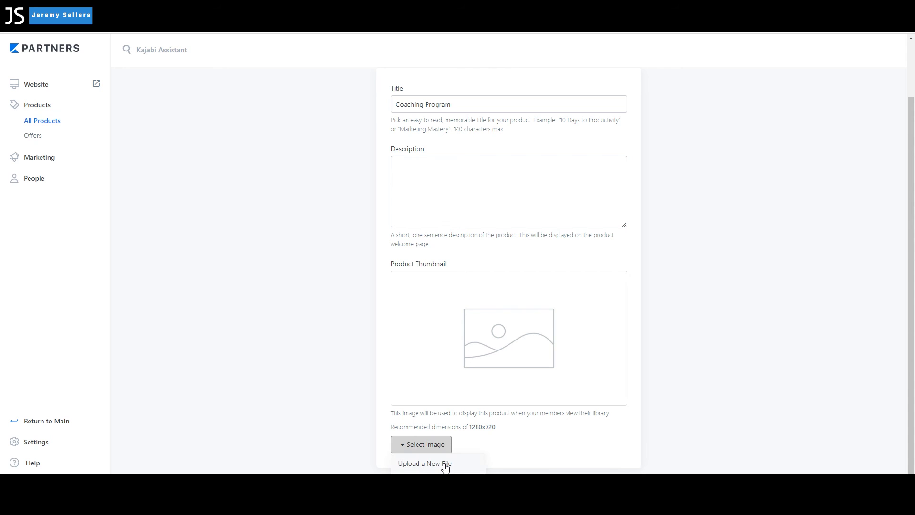
left_click(445, 466)
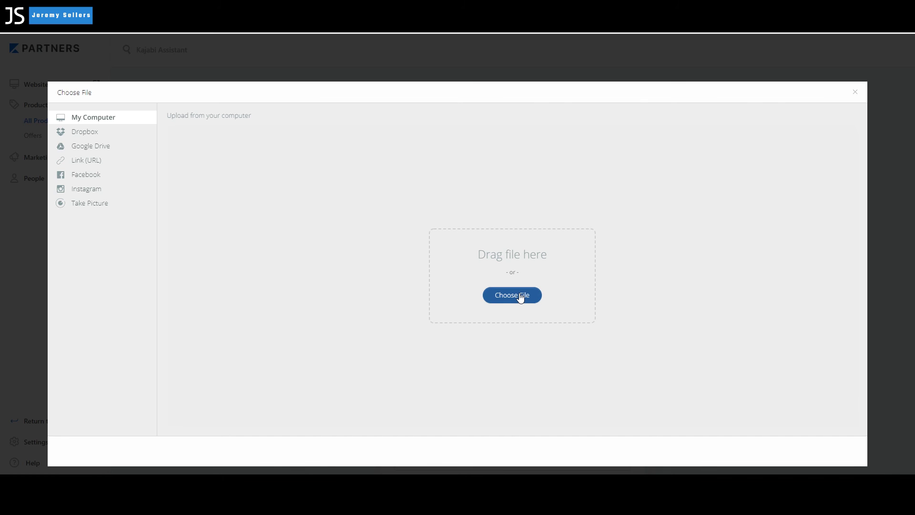
left_click(519, 293)
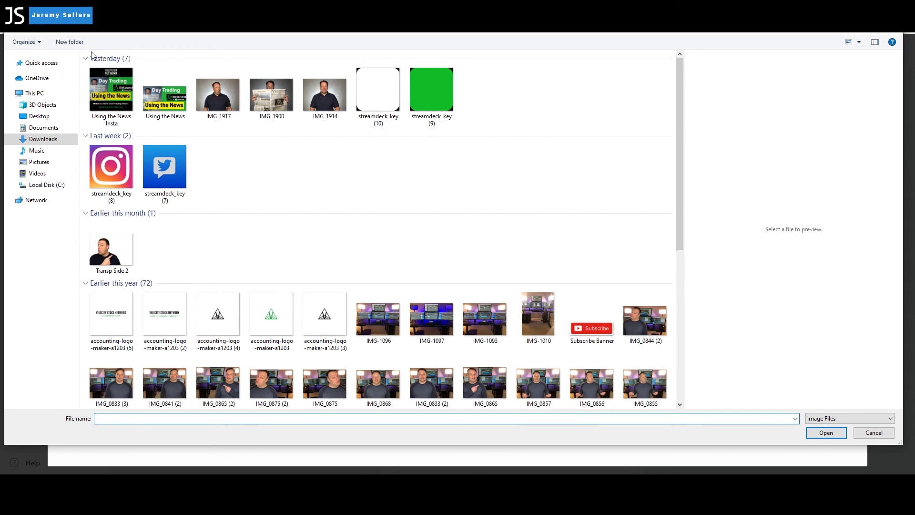
Choose the 'go team' photo from Pictures > Velocity Images > Extra Photos and save the crop
left_click(40, 163)
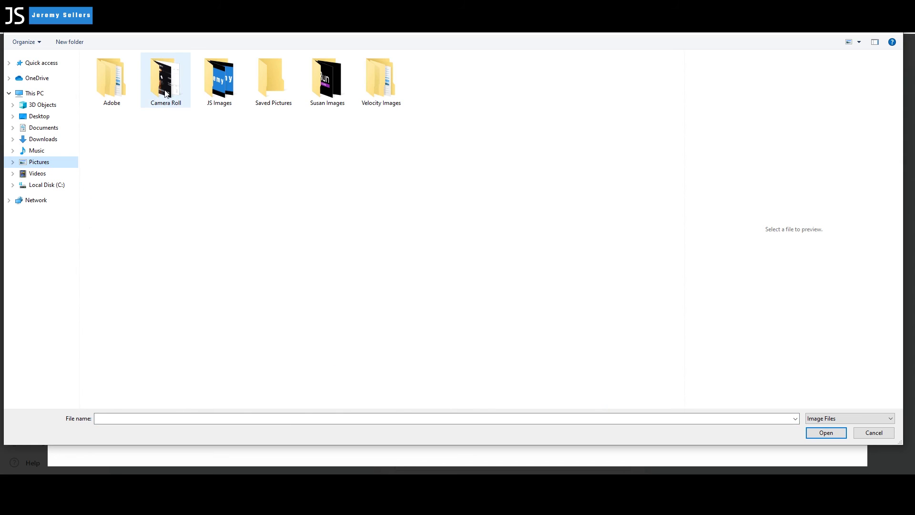
double_click(166, 93)
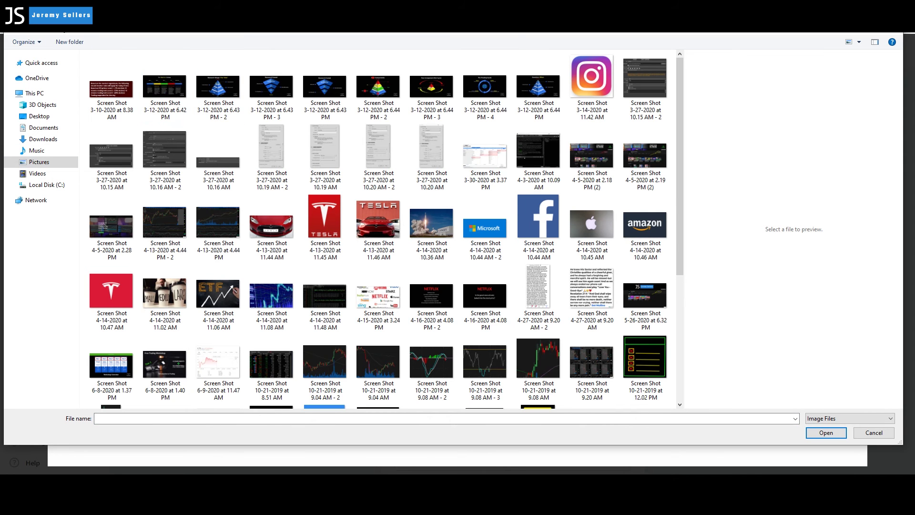
key("alt+Left")
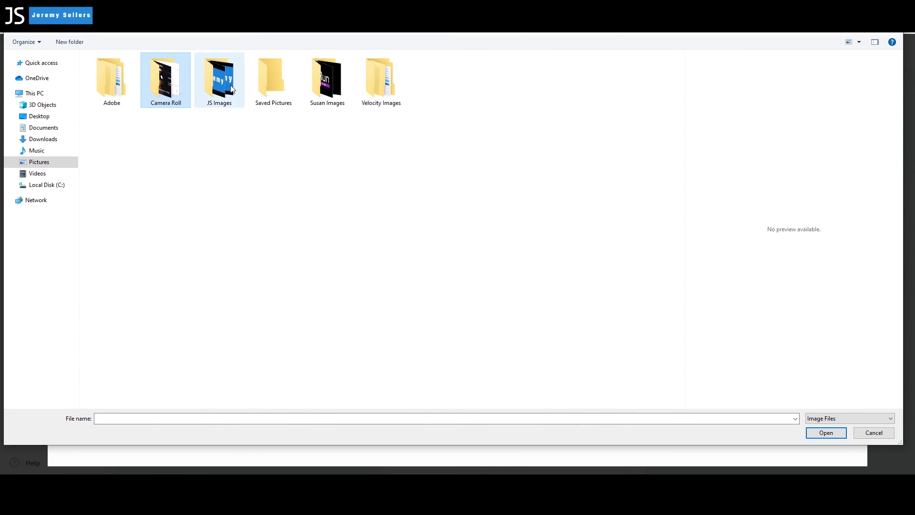
double_click(377, 89)
double_click(111, 79)
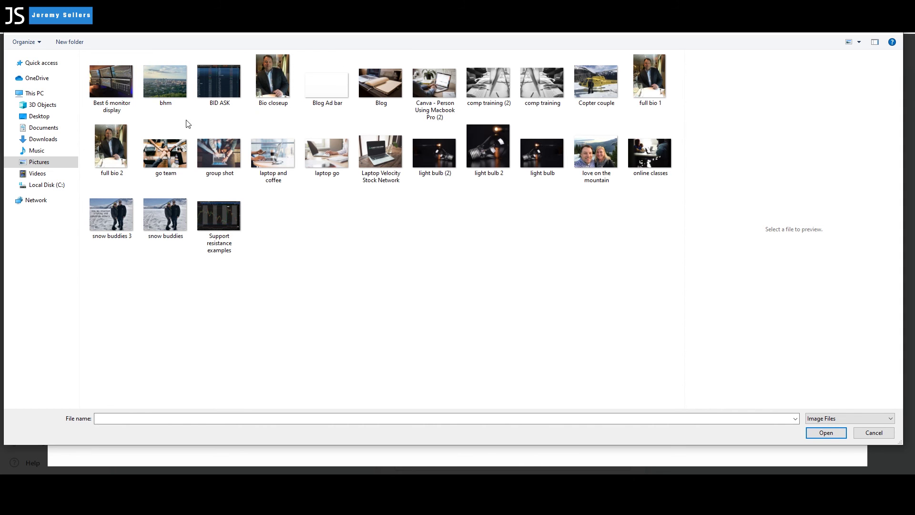
left_click(169, 153)
double_click(170, 153)
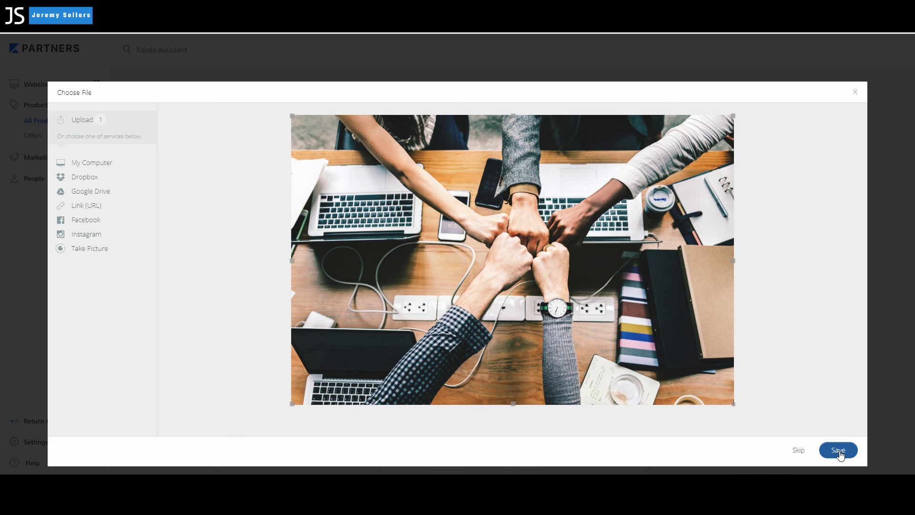
left_click(839, 450)
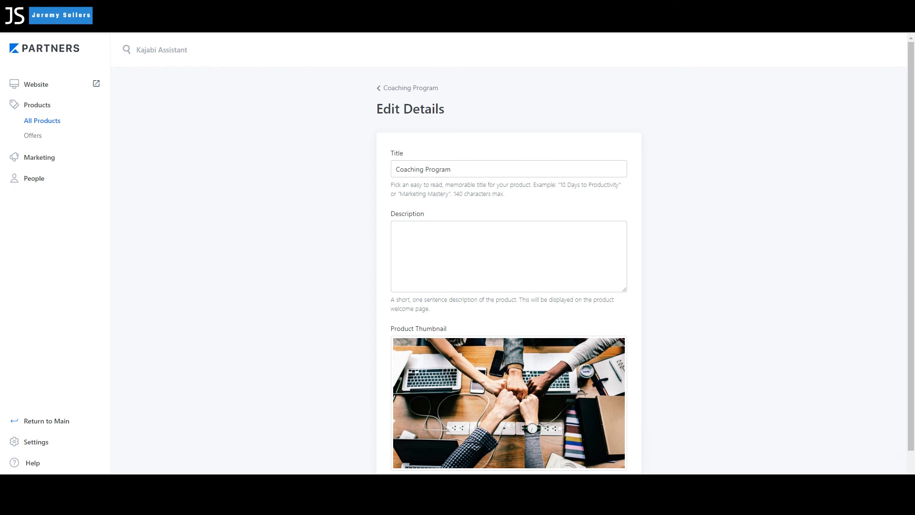
Scroll the form to confirm the fist-bump thumbnail, then return to the Coaching Program page
scroll(738, 427, "down", 2)
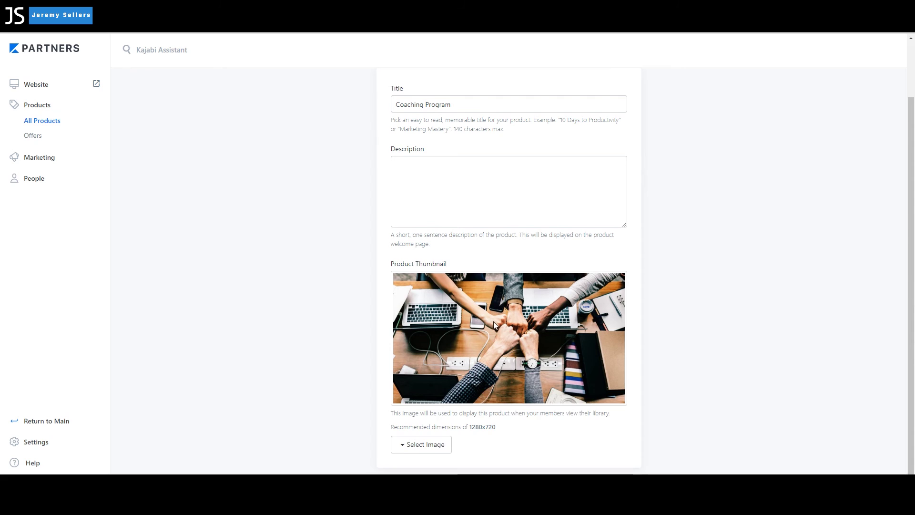
scroll(493, 322, "up", 2)
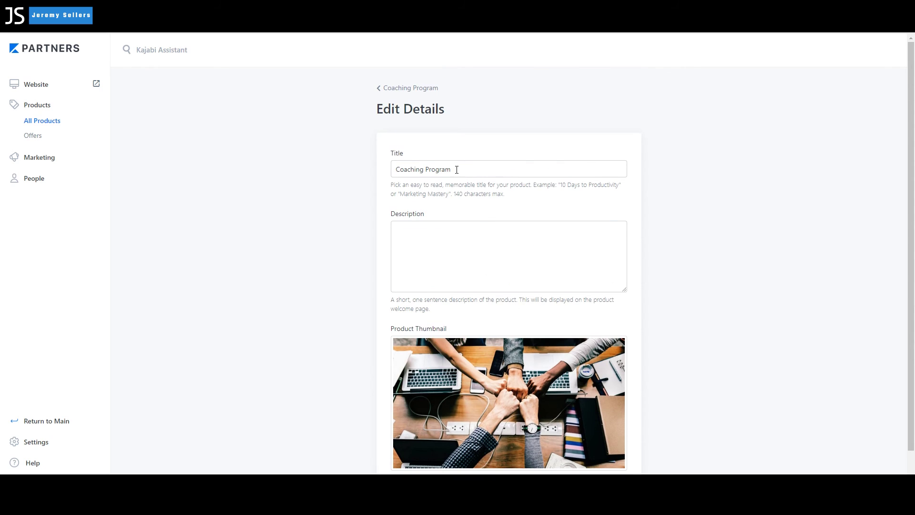
scroll(467, 251, "down", 2)
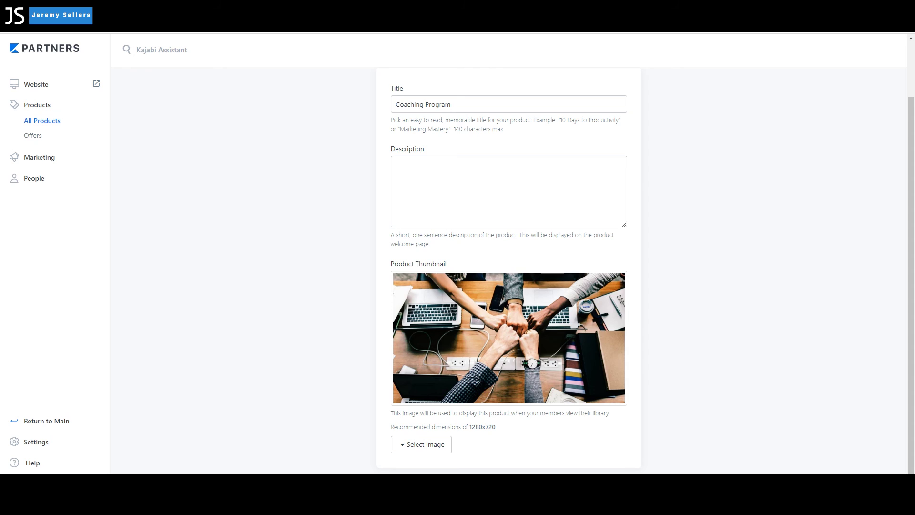
scroll(720, 470, "up", 2)
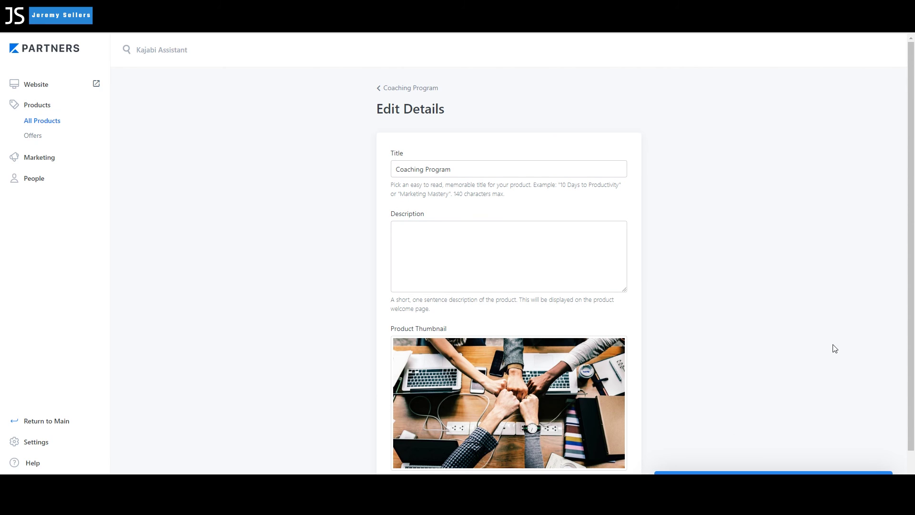
scroll(767, 366, "down", 2)
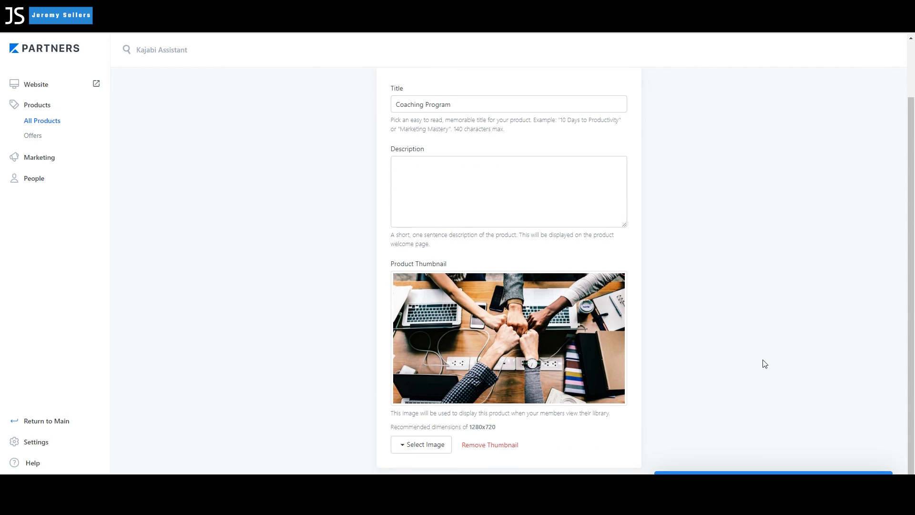
scroll(764, 362, "up", 2)
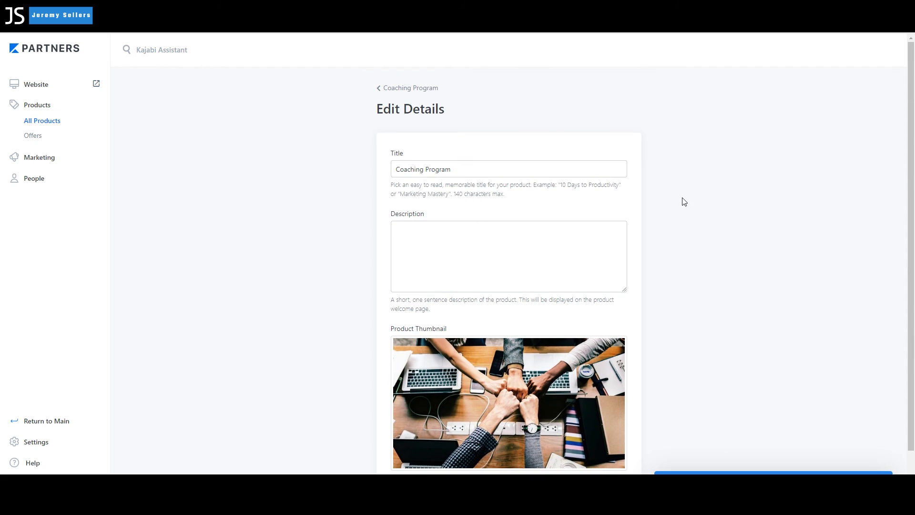
left_click(433, 89)
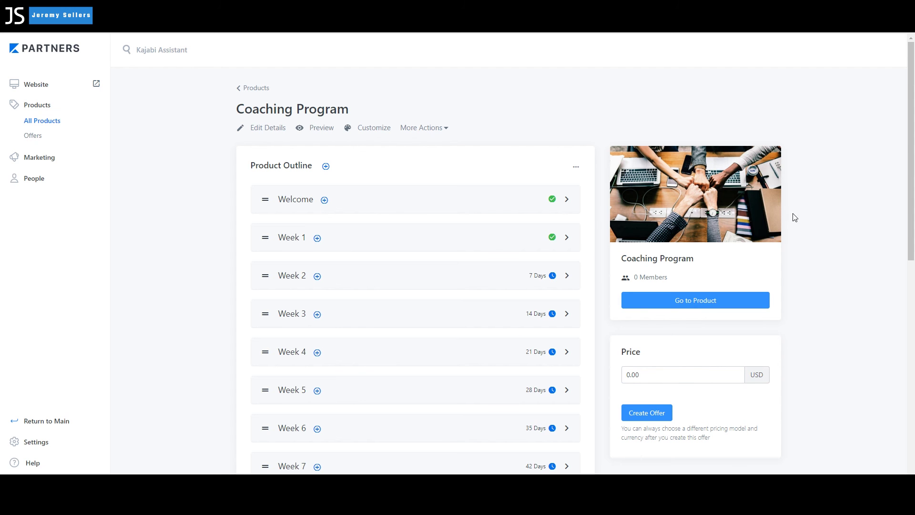
Preview the Coaching Program as members see it, then go back to Products and reopen it
left_click(709, 299)
left_click(260, 89)
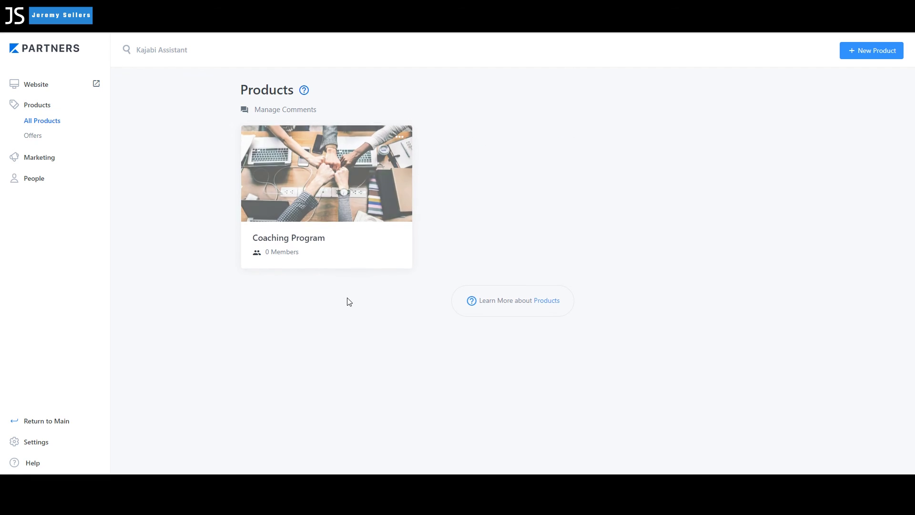
left_click(310, 245)
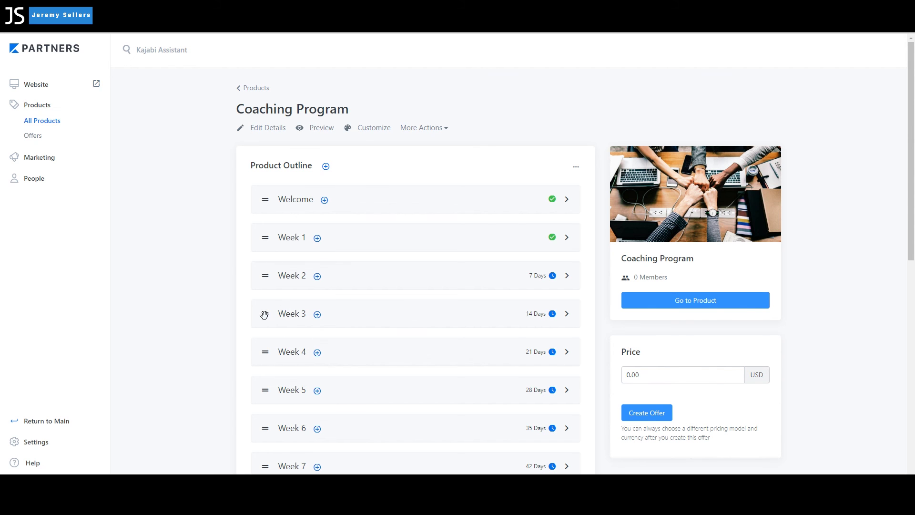
Expand Weeks 2, 3, 4, 1 and the Welcome section in the Coaching Program outline
mouse_move(265, 316)
left_mouse_down()
mouse_move(257, 273)
mouse_move(267, 279)
mouse_move(268, 322)
left_mouse_up()
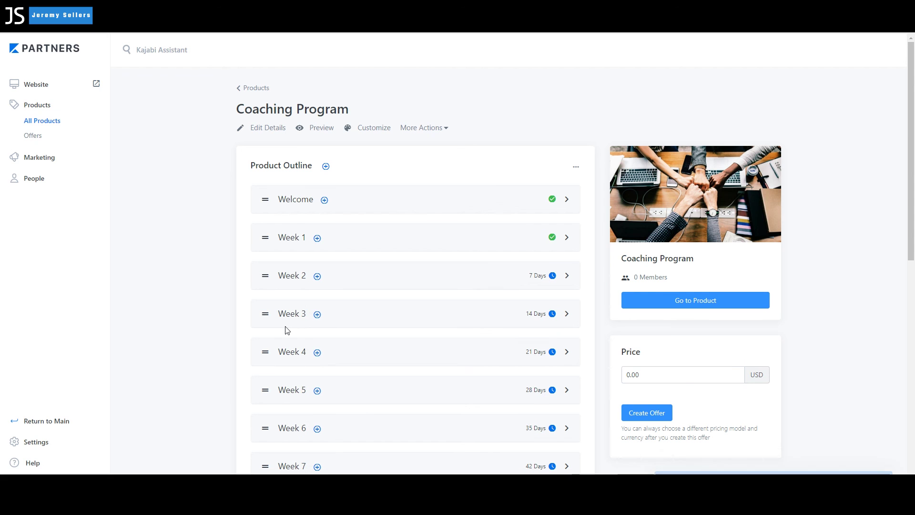
left_click(568, 276)
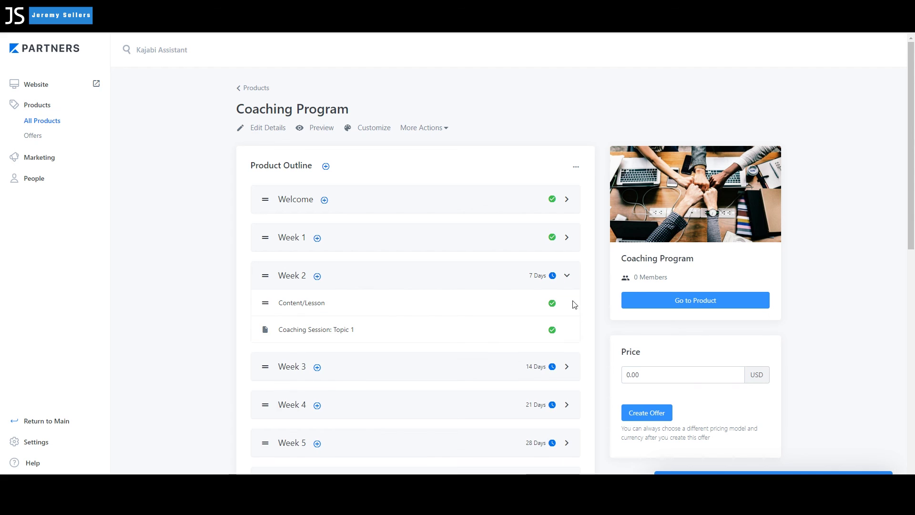
left_click(568, 367)
left_click(567, 458)
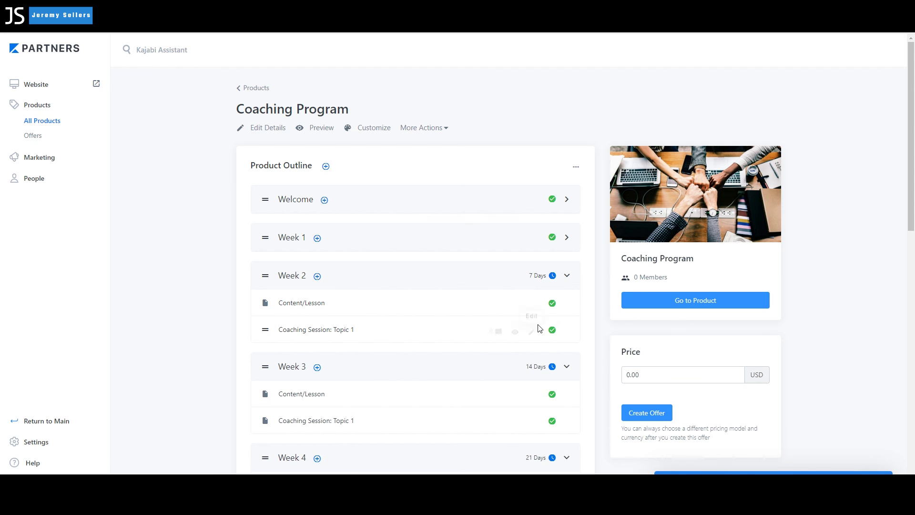
left_click(567, 237)
left_click(568, 199)
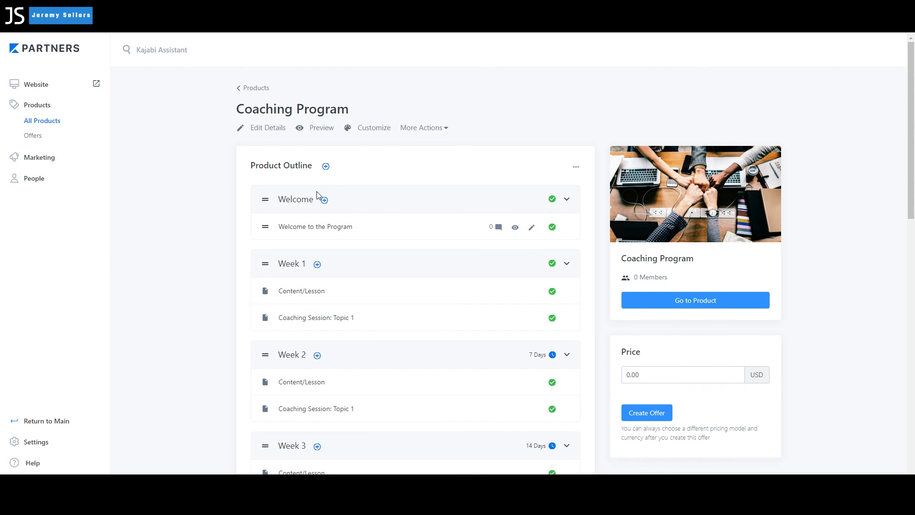
mouse_move(334, 231)
Open the Welcome to the Program post editor and review its title, body and automations
left_click(532, 232)
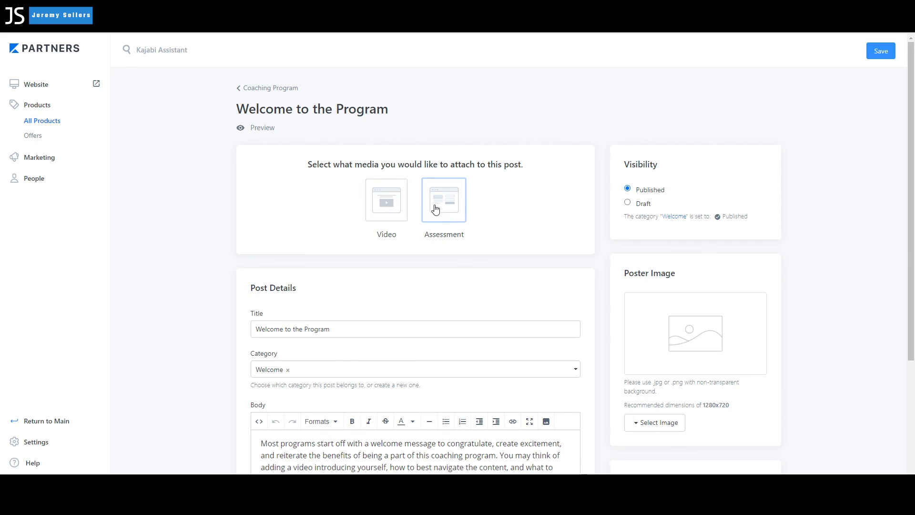
scroll(445, 281, "down", 1)
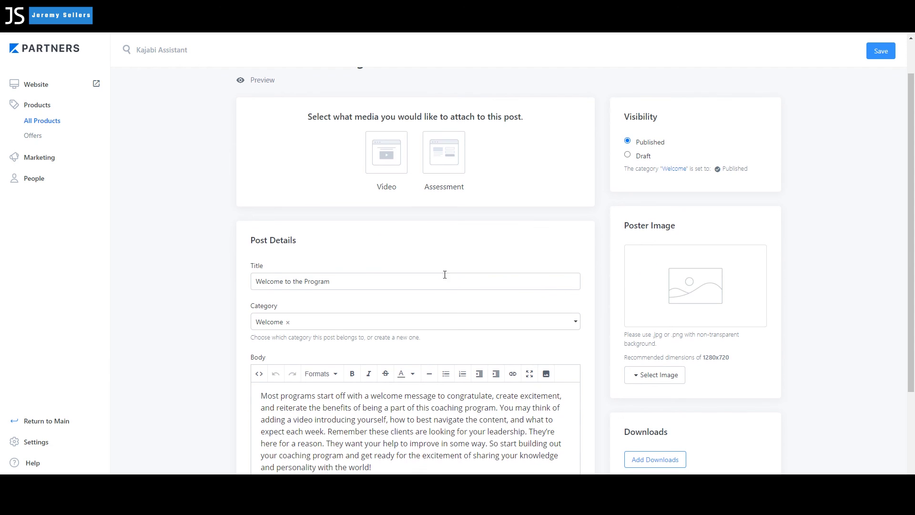
left_click(354, 285)
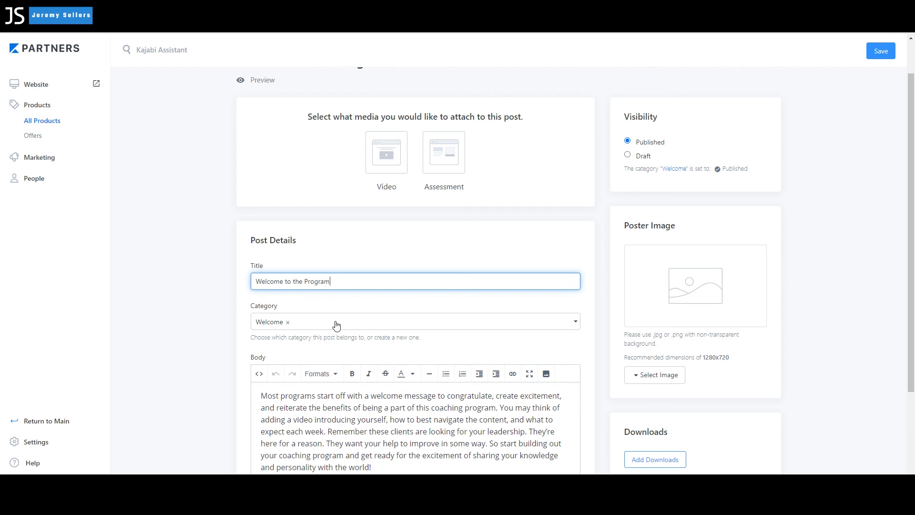
scroll(320, 327, "down", 1)
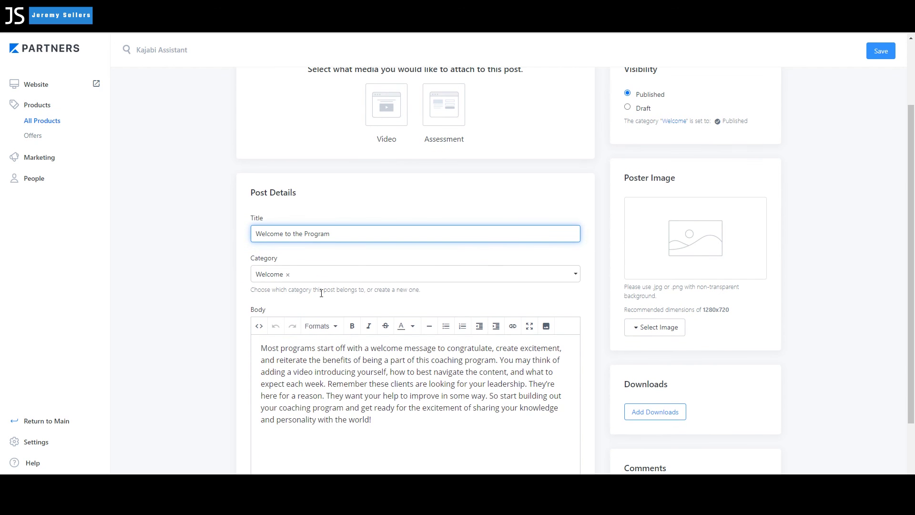
scroll(428, 350, "down", 3)
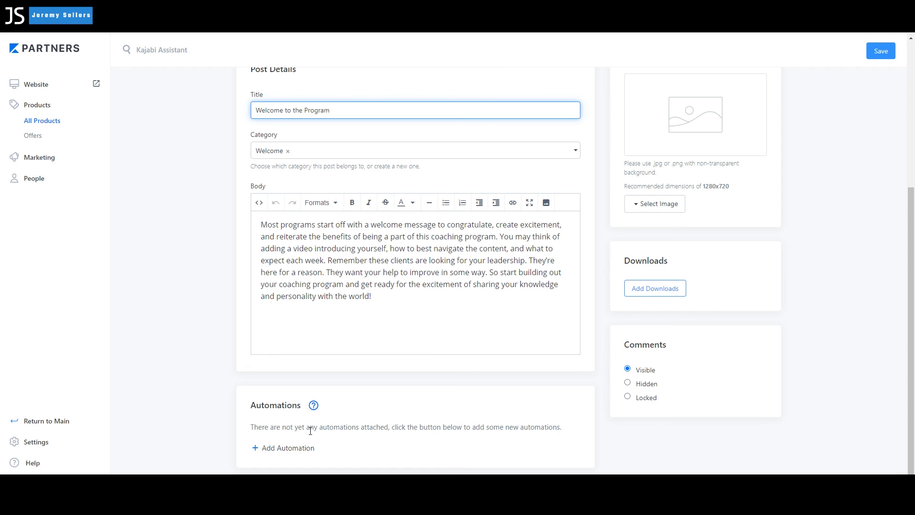
left_click(258, 452)
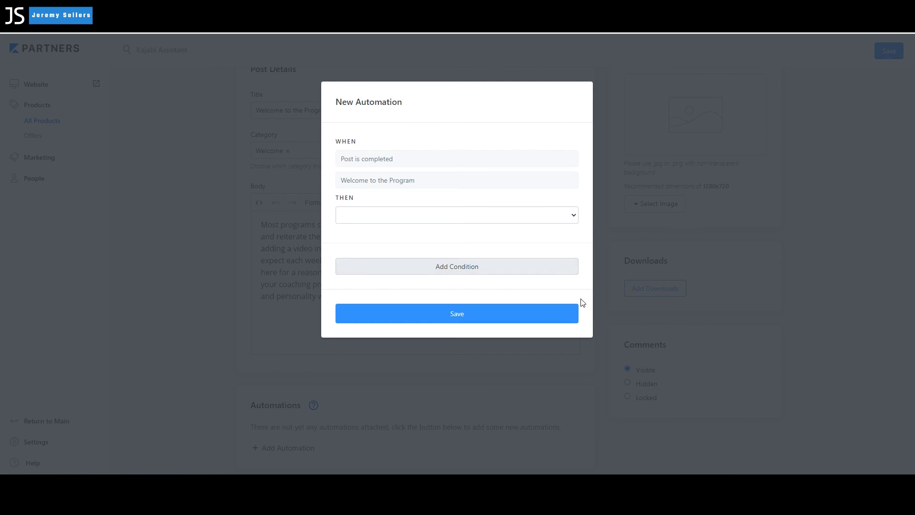
Close the New Automation form without saving and scroll back up the post editor
left_click(601, 365)
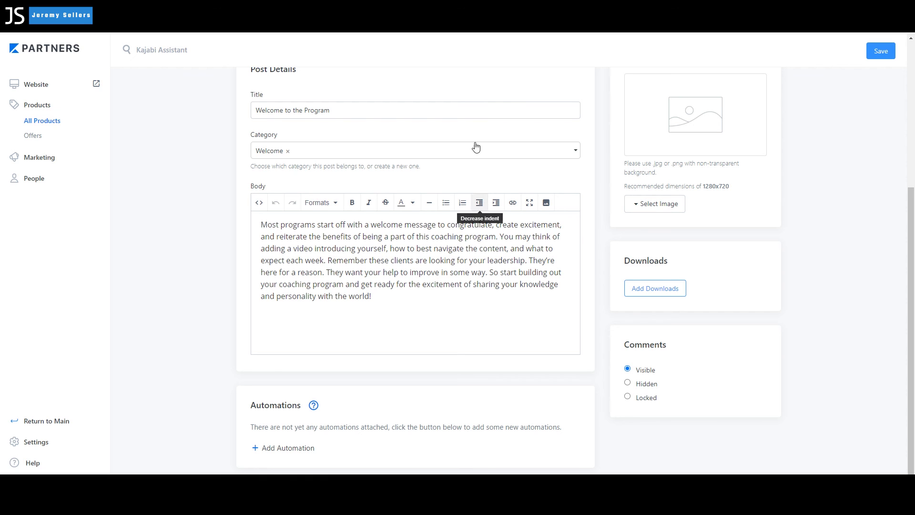
scroll(461, 78, "up", 5)
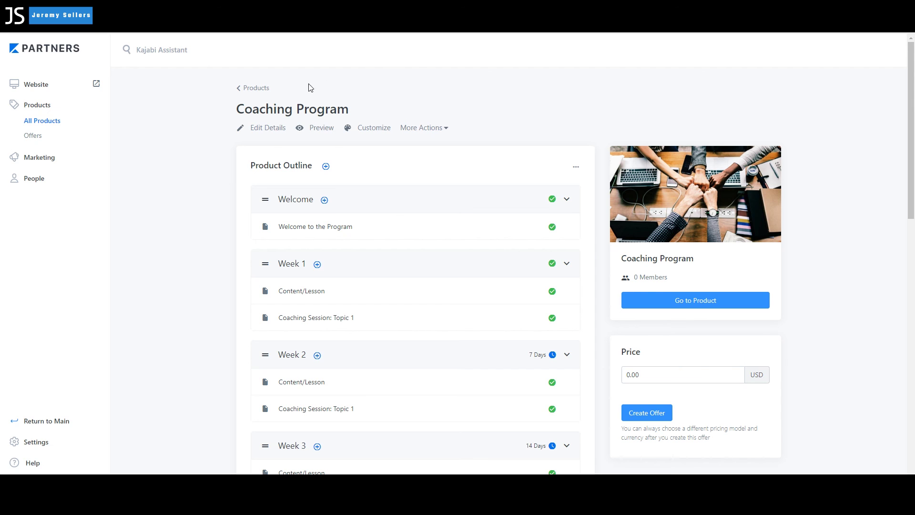
Go back to the Products list and show the Coaching Program card's options menu
left_click(255, 91)
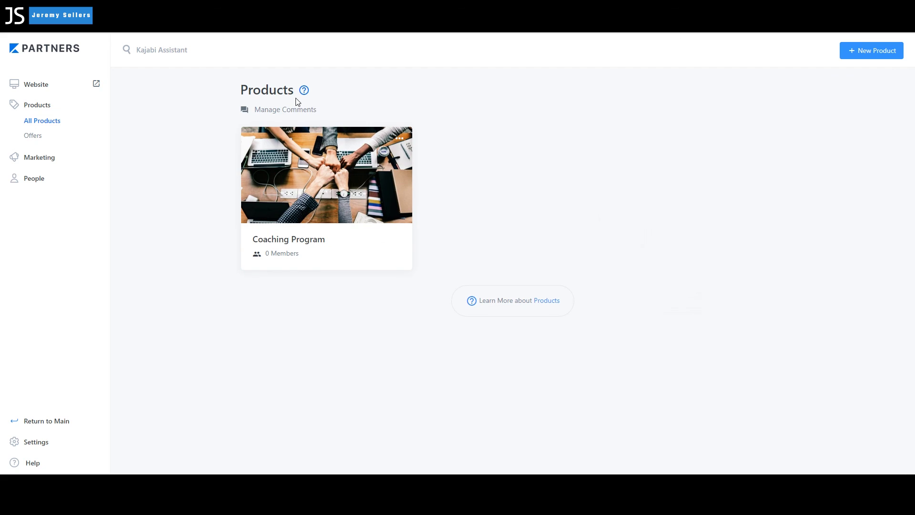
mouse_move(412, 139)
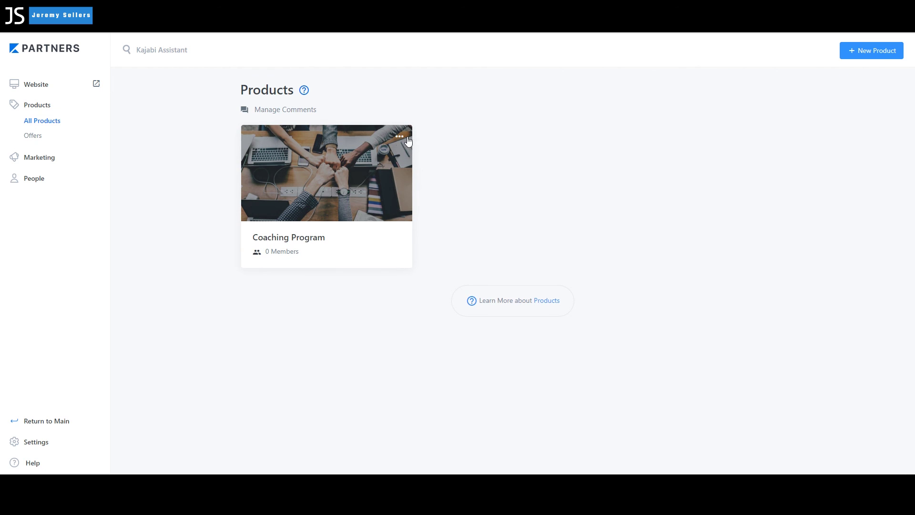
left_click(400, 137)
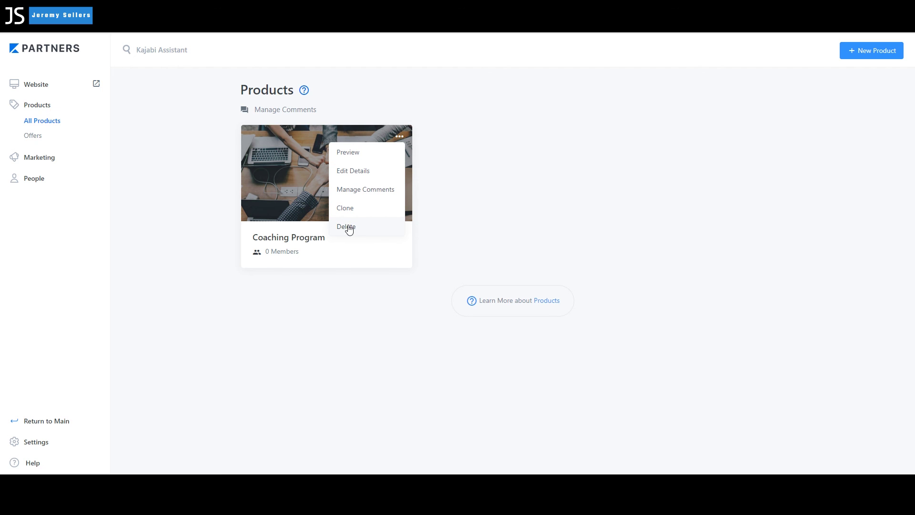
Choose Delete for the Coaching Program product
left_click(350, 230)
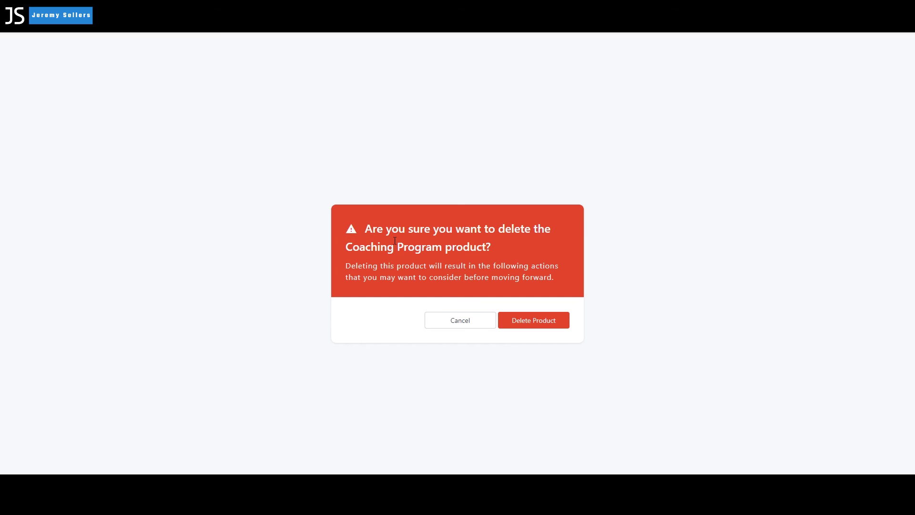